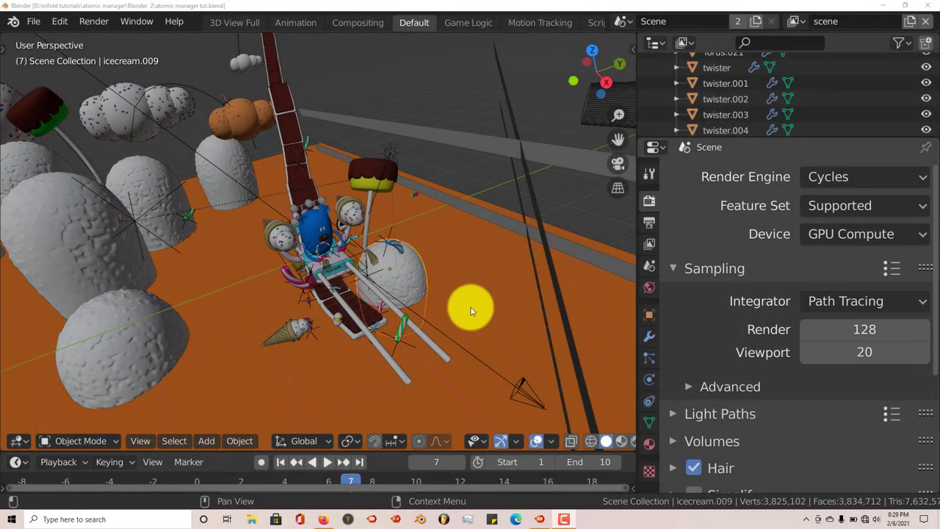
{"action": "middle_click_drag", "start_coordinate": [419, 284], "coordinate": [421, 265]}
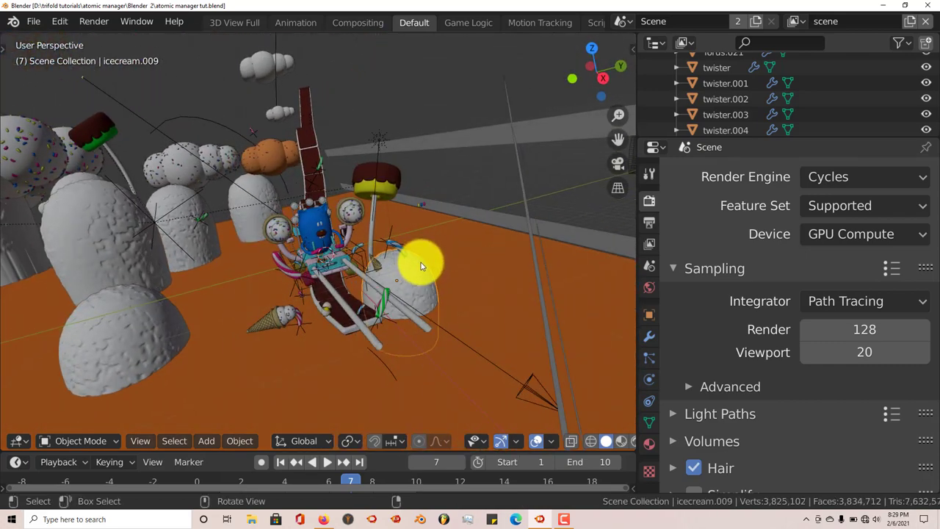
{"action": "scroll", "coordinate": [421, 262], "scroll_direction": "up", "scroll_amount": 3}
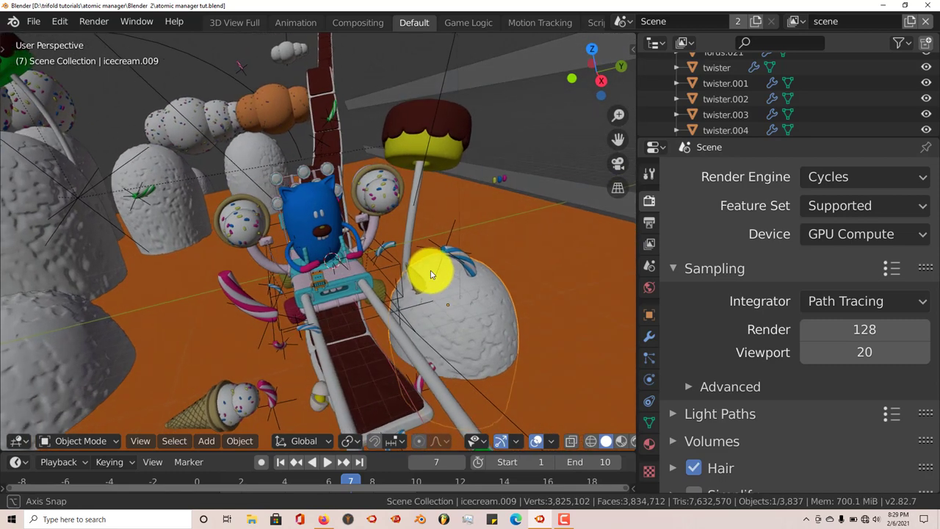
{"action": "mouse_move", "coordinate": [431, 274]}
{"action": "middle_mouse_down"}
{"action": "mouse_move", "coordinate": [414, 272]}
{"action": "mouse_move", "coordinate": [417, 281]}
{"action": "middle_mouse_up"}
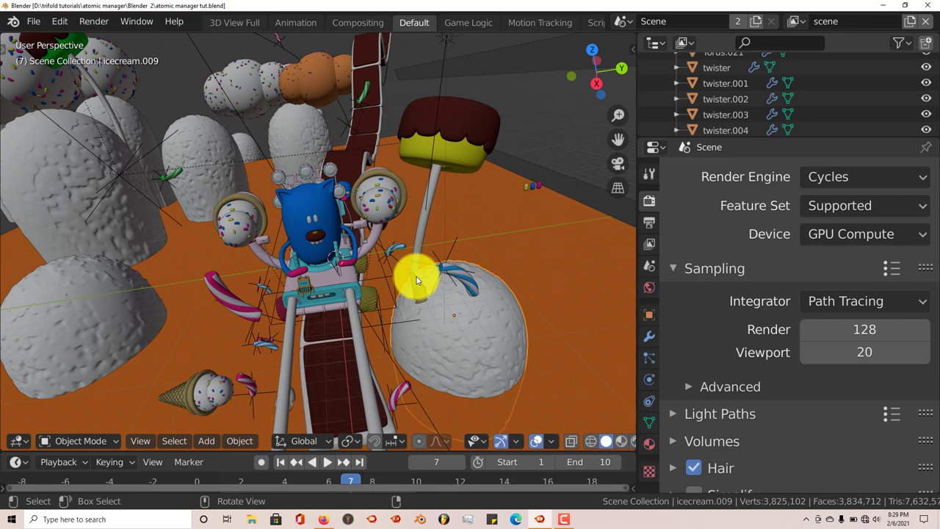
{"action": "middle_click_drag", "start_coordinate": [416, 280], "coordinate": [398, 277]}
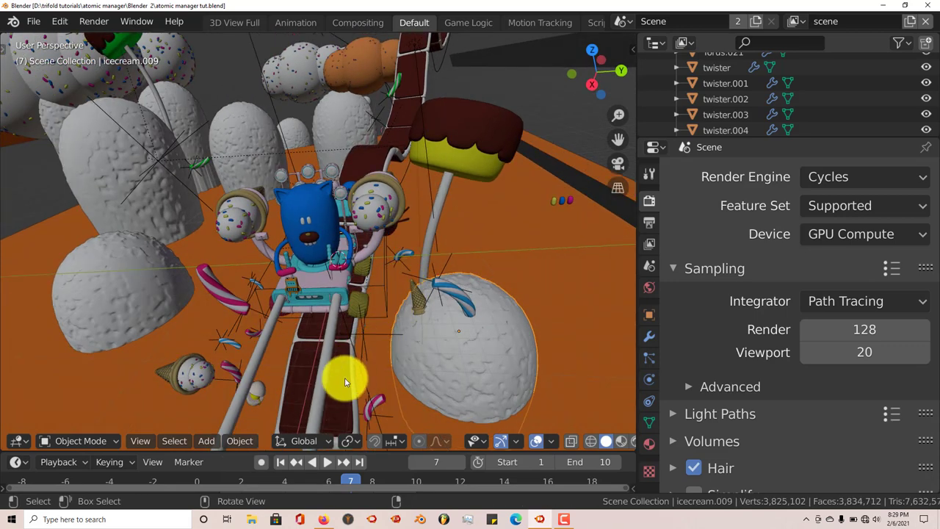
Switch to Firefox to look over the Atomic Data Manager download page, and return to Blender
{"action": "left_click", "coordinate": [324, 521]}
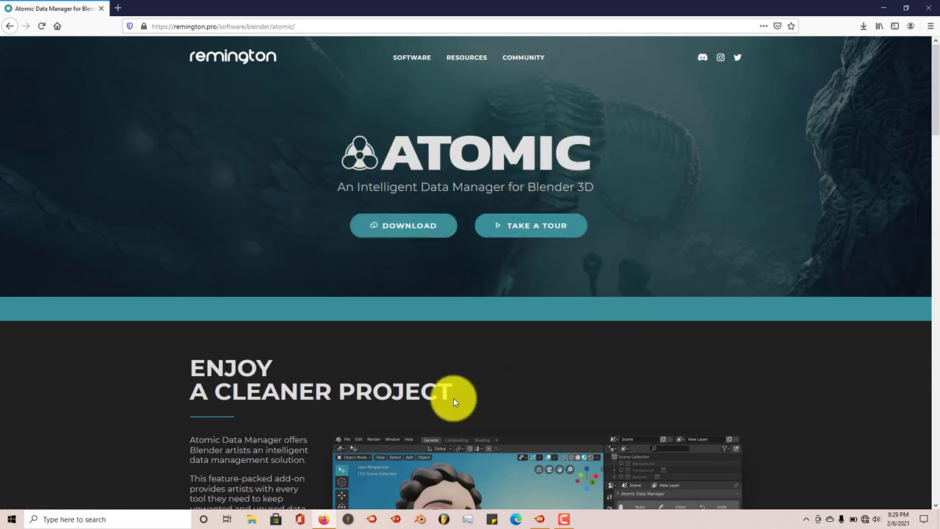
{"action": "scroll", "coordinate": [453, 397], "scroll_direction": "down", "scroll_amount": 1}
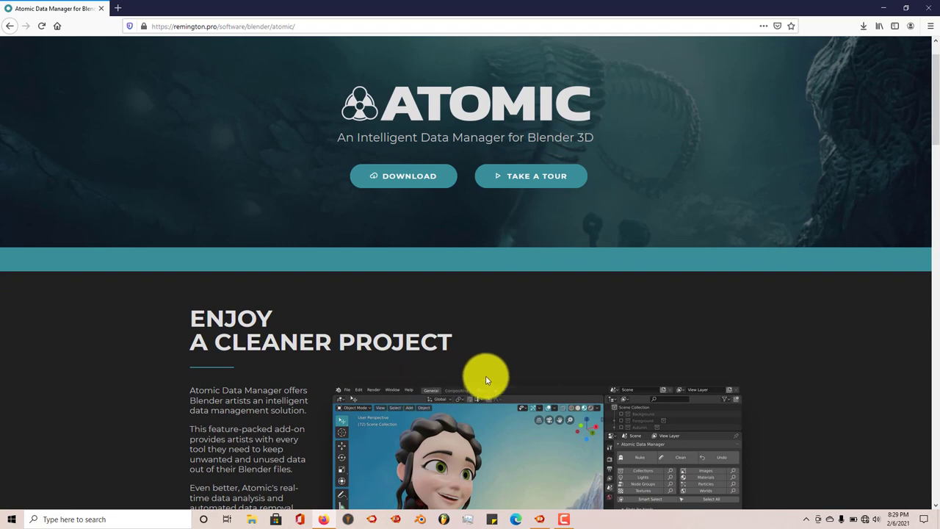
{"action": "scroll", "coordinate": [485, 375], "scroll_direction": "up", "scroll_amount": 1}
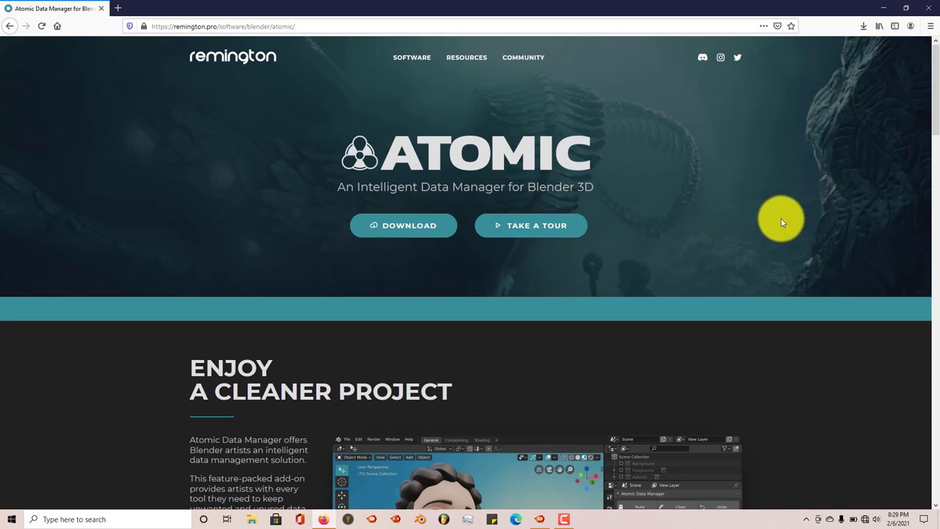
{"action": "left_click", "coordinate": [882, 8]}
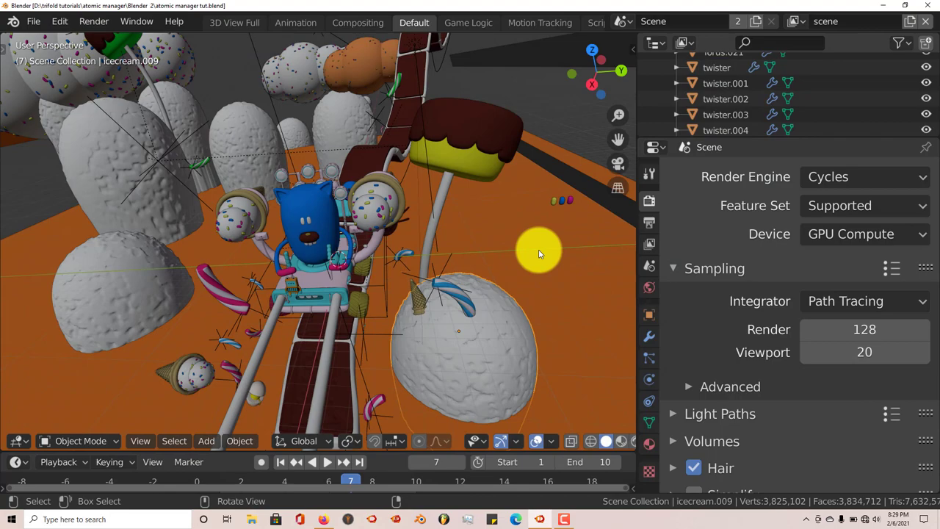
{"action": "mouse_move", "coordinate": [539, 253]}
{"action": "middle_mouse_down"}
{"action": "mouse_move", "coordinate": [495, 266]}
{"action": "mouse_move", "coordinate": [484, 255]}
{"action": "mouse_move", "coordinate": [494, 238]}
{"action": "mouse_move", "coordinate": [542, 244]}
{"action": "middle_mouse_up"}
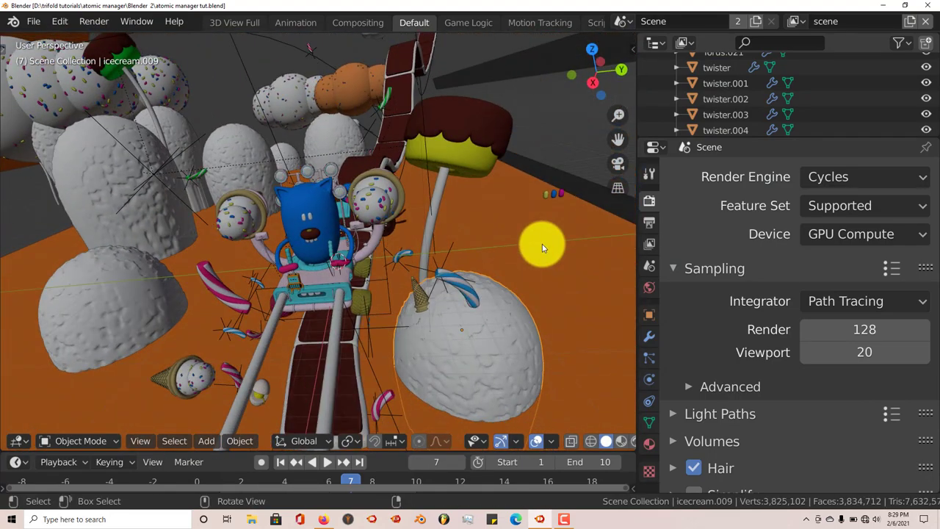
{"action": "mouse_move", "coordinate": [419, 273]}
{"action": "middle_mouse_down"}
{"action": "mouse_move", "coordinate": [403, 272]}
{"action": "mouse_move", "coordinate": [423, 269]}
{"action": "middle_mouse_up"}
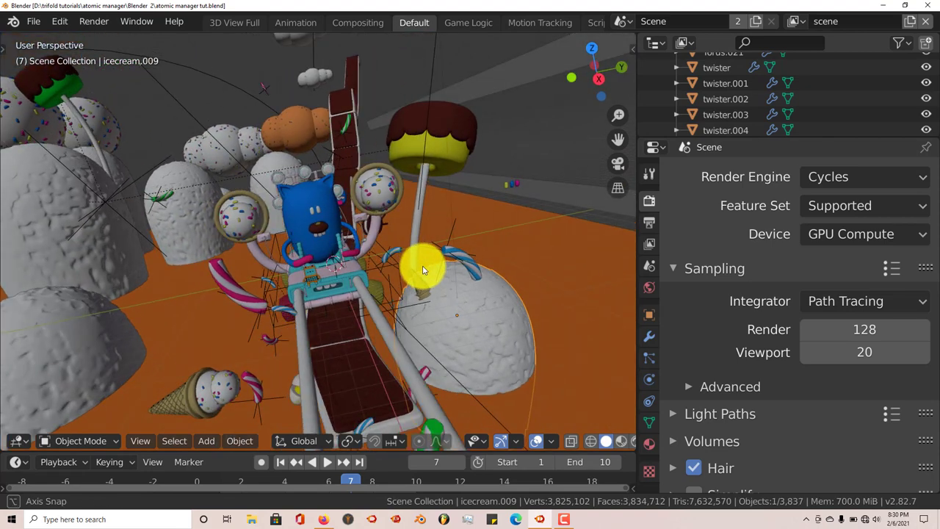
{"action": "middle_click_drag", "start_coordinate": [422, 270], "coordinate": [423, 270]}
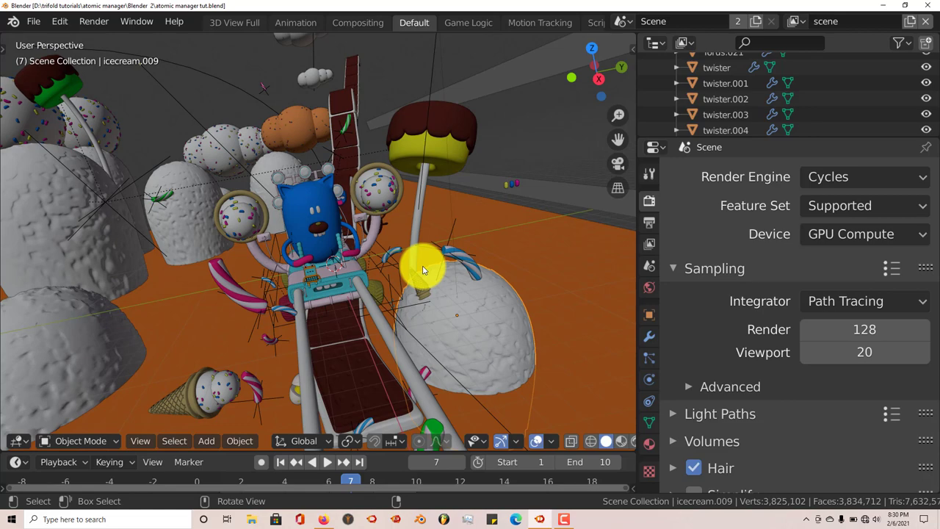
{"action": "middle_click_drag", "start_coordinate": [423, 270], "coordinate": [399, 279]}
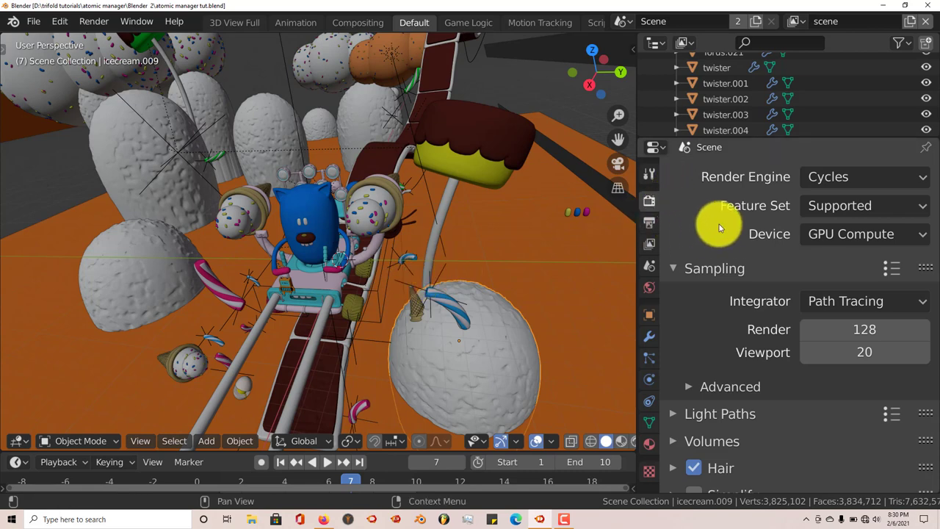
{"action": "middle_click_drag", "start_coordinate": [566, 237], "coordinate": [478, 297]}
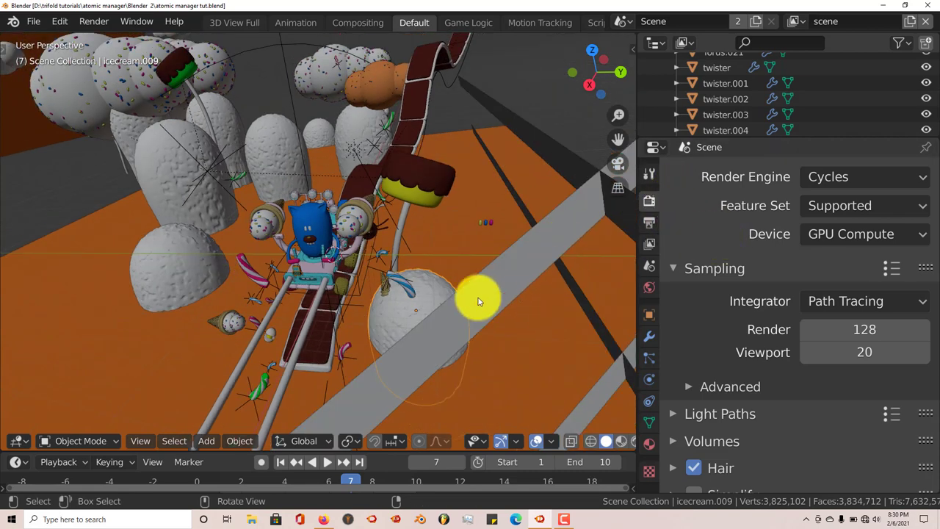
View the add-on installation file browser from the preferences and close it without installing anything
{"action": "left_click", "coordinate": [60, 22]}
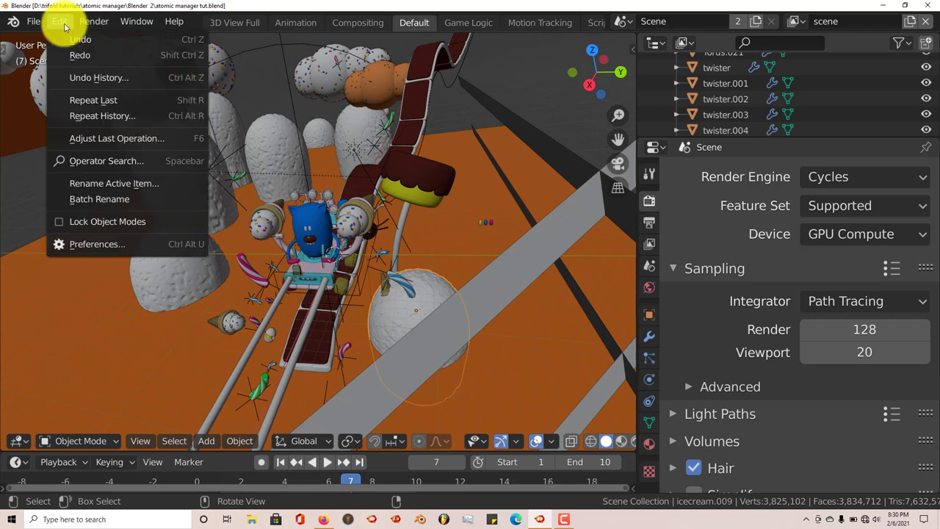
{"action": "left_click", "coordinate": [108, 247]}
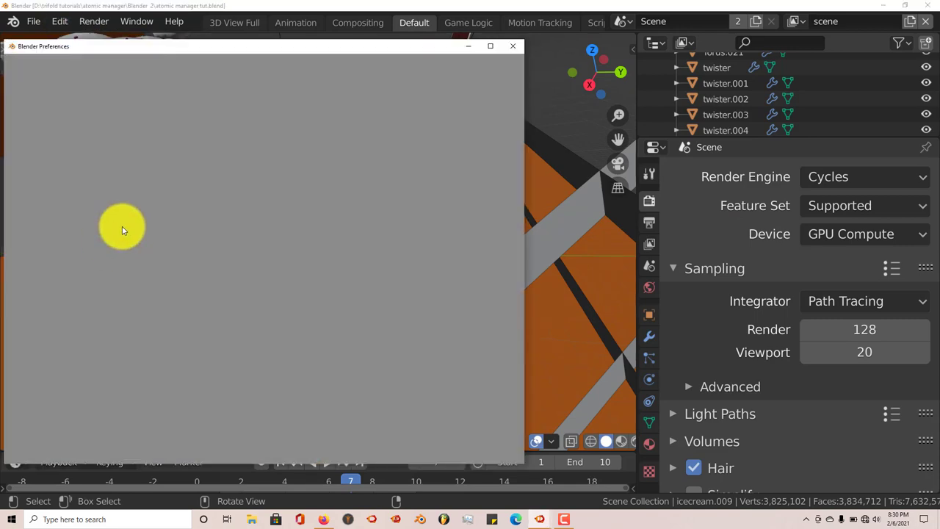
{"action": "left_click", "coordinate": [408, 68]}
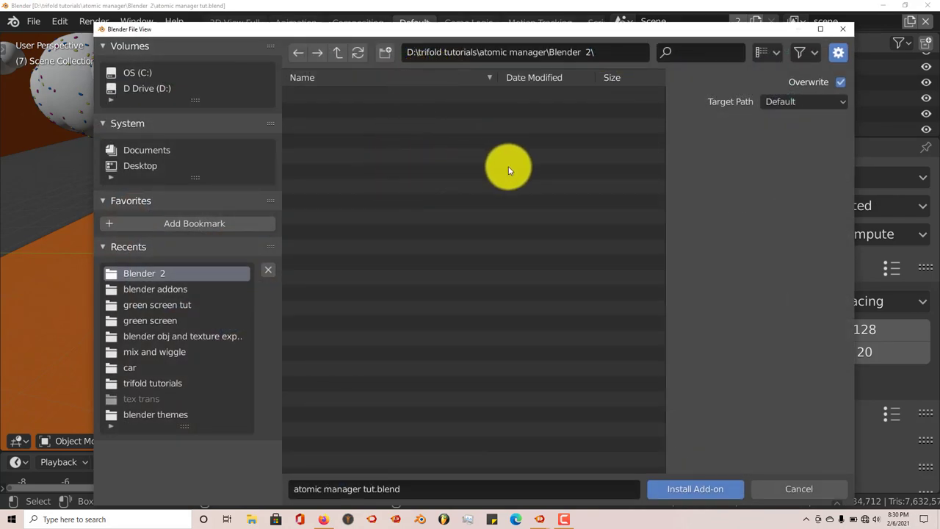
{"action": "left_click", "coordinate": [844, 29]}
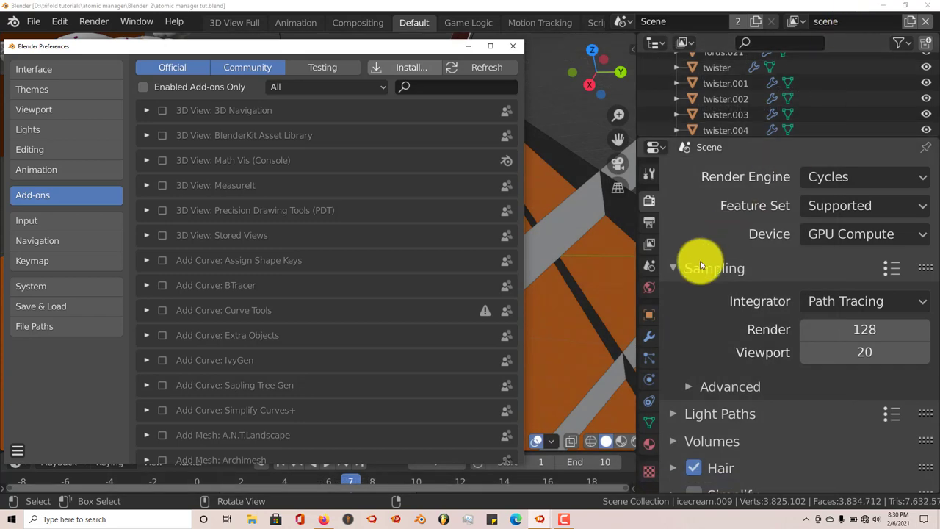
Bring up the Atomic Data Manager controls in the scene properties
{"action": "left_click", "coordinate": [650, 265]}
{"action": "left_click", "coordinate": [649, 265]}
{"action": "scroll", "coordinate": [753, 316], "scroll_direction": "down", "scroll_amount": 7}
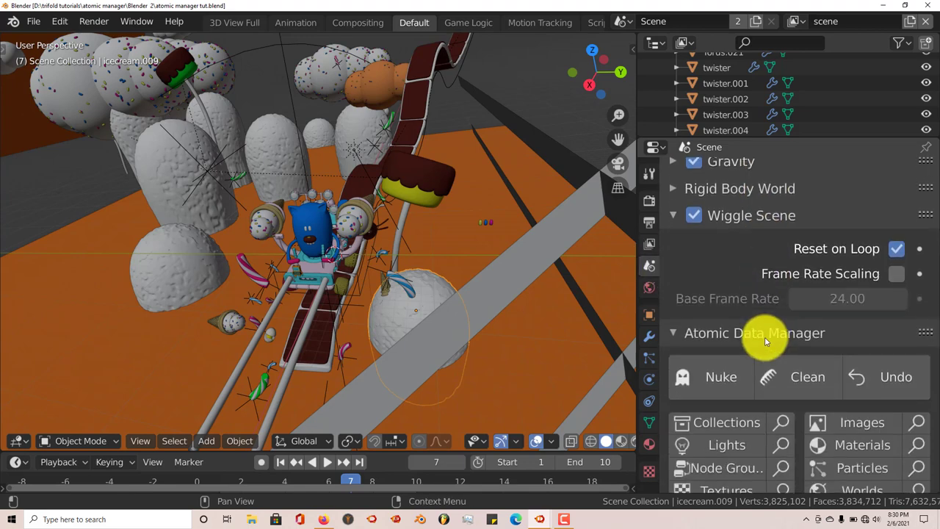
{"action": "scroll", "coordinate": [764, 340], "scroll_direction": "down", "scroll_amount": 2}
{"action": "scroll", "coordinate": [771, 382], "scroll_direction": "down", "scroll_amount": 4}
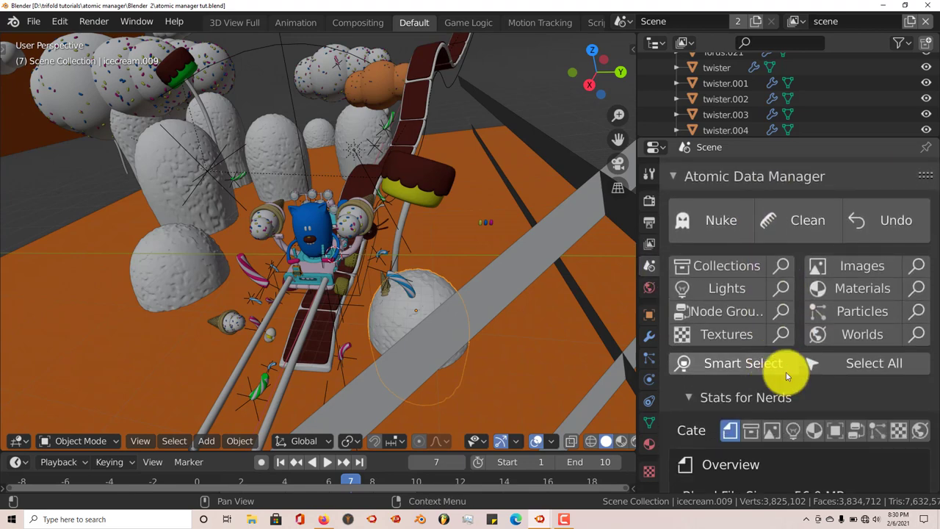
{"action": "middle_click_drag", "start_coordinate": [462, 258], "coordinate": [421, 248]}
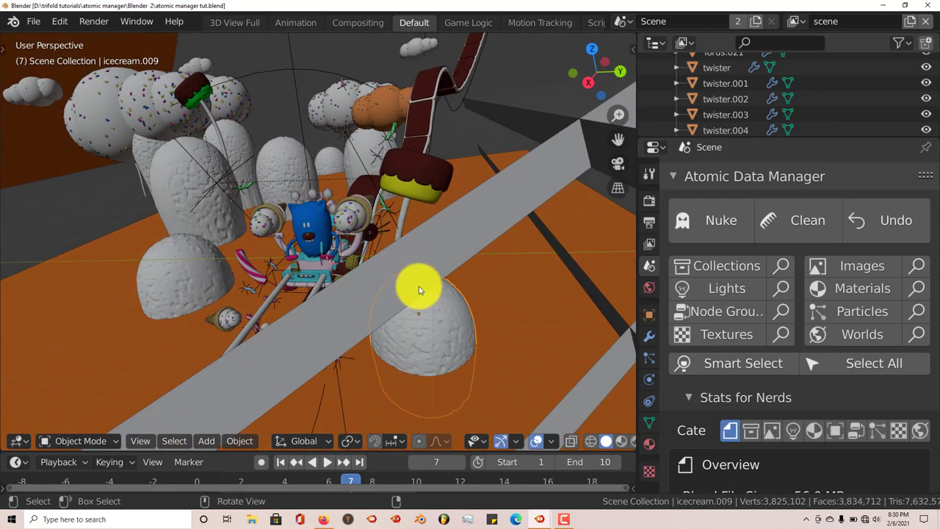
{"action": "middle_click_drag", "start_coordinate": [475, 292], "coordinate": [486, 289]}
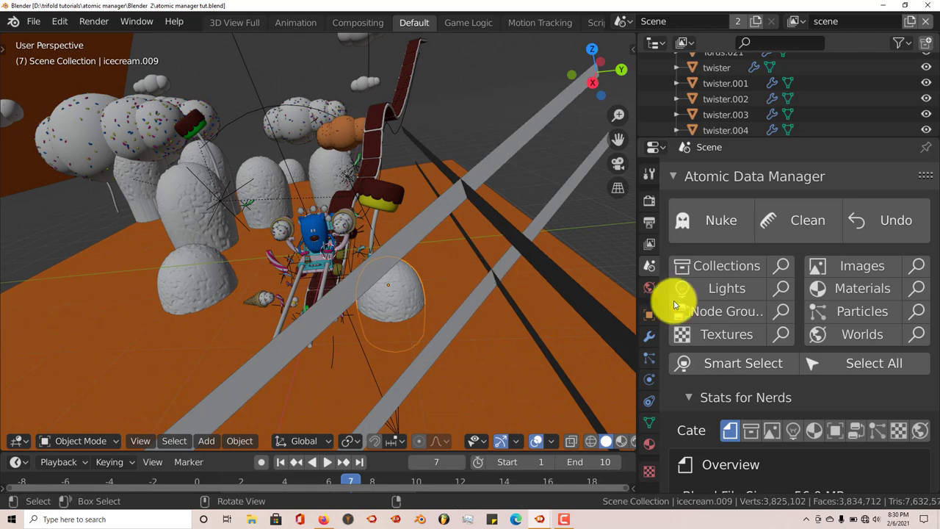
{"action": "middle_click_drag", "start_coordinate": [348, 225], "coordinate": [379, 235]}
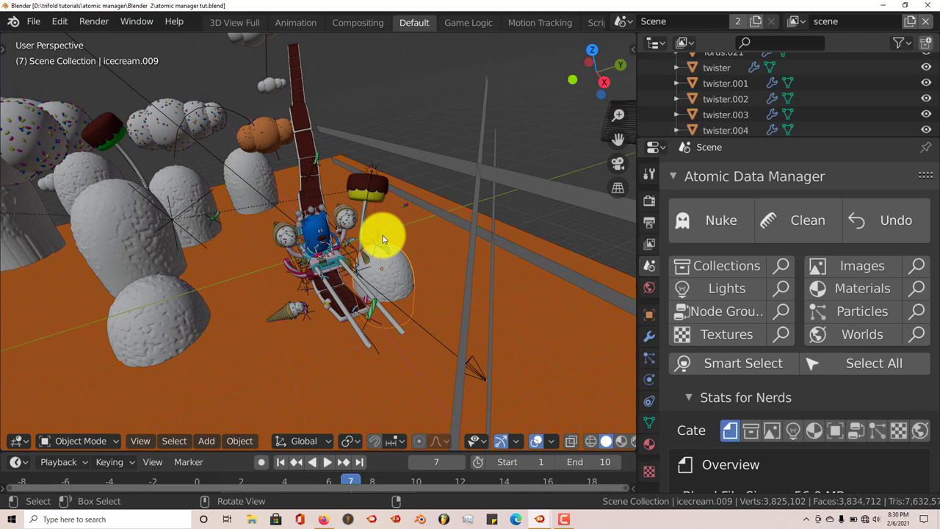
{"action": "middle_click_drag", "start_coordinate": [315, 231], "coordinate": [306, 229]}
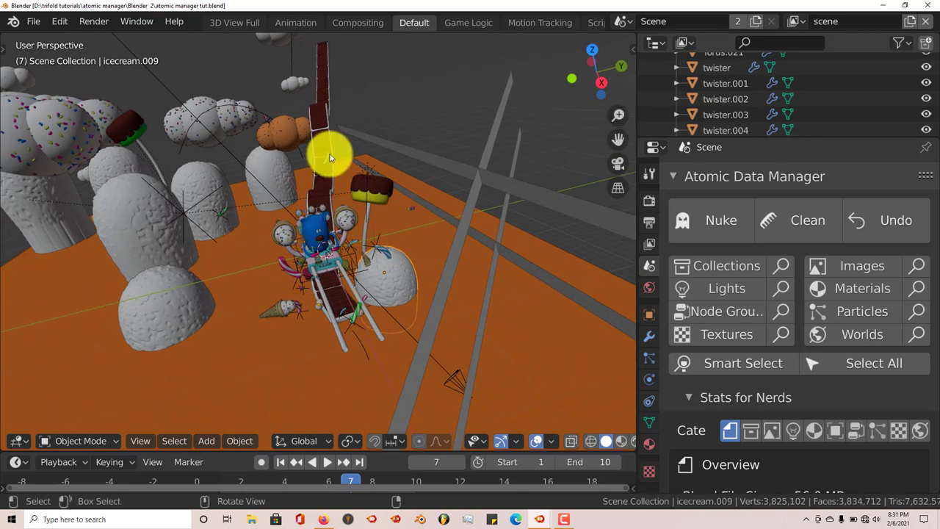
{"action": "middle_click_drag", "start_coordinate": [325, 178], "coordinate": [321, 170]}
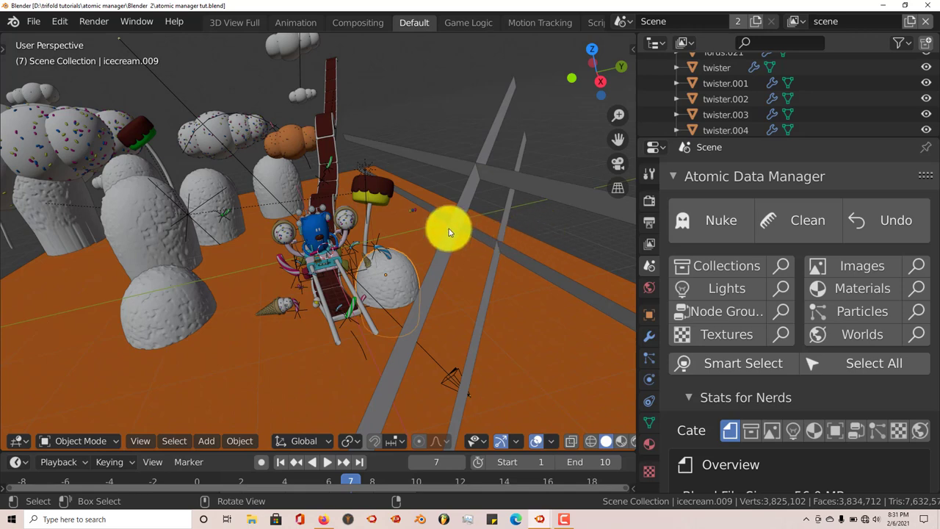
{"action": "middle_click_drag", "start_coordinate": [377, 199], "coordinate": [329, 208]}
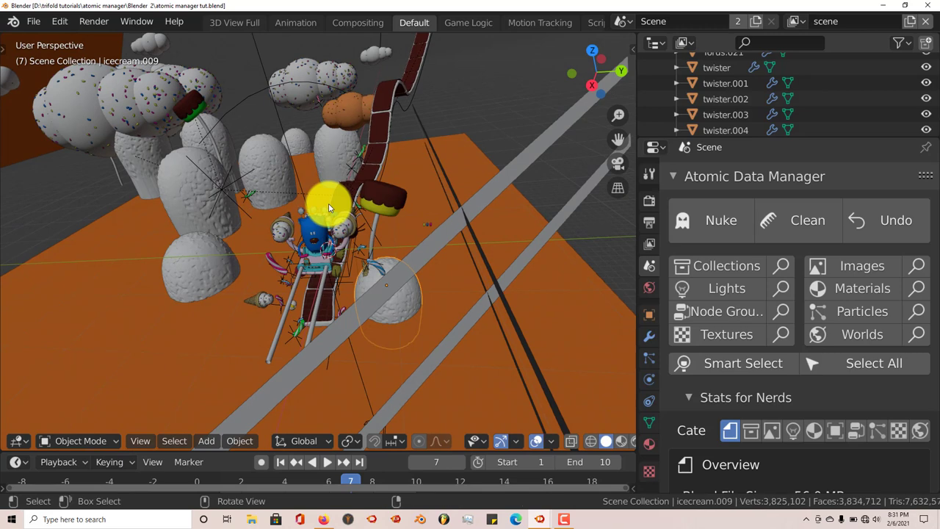
{"action": "mouse_move", "coordinate": [441, 224]}
{"action": "middle_mouse_down"}
{"action": "mouse_move", "coordinate": [434, 218]}
{"action": "mouse_move", "coordinate": [450, 213]}
{"action": "middle_mouse_up"}
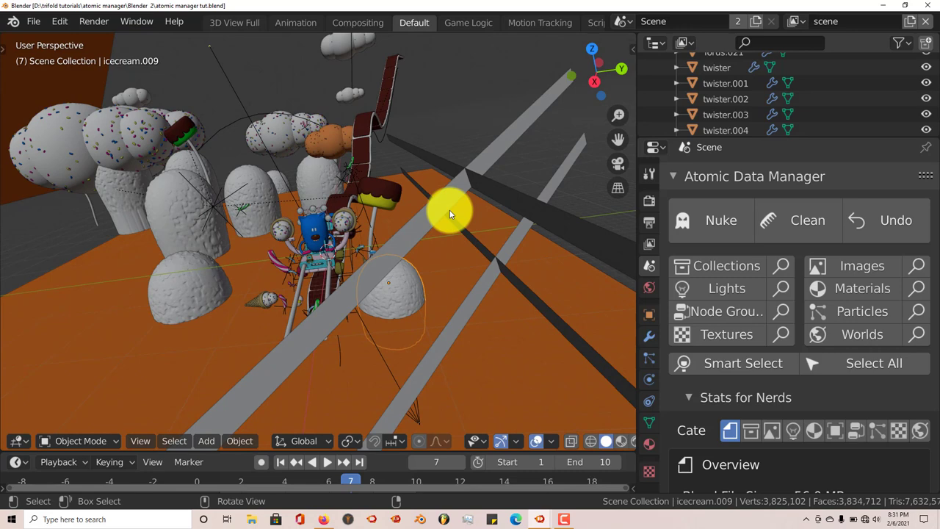
{"action": "middle_click_drag", "start_coordinate": [449, 210], "coordinate": [453, 216]}
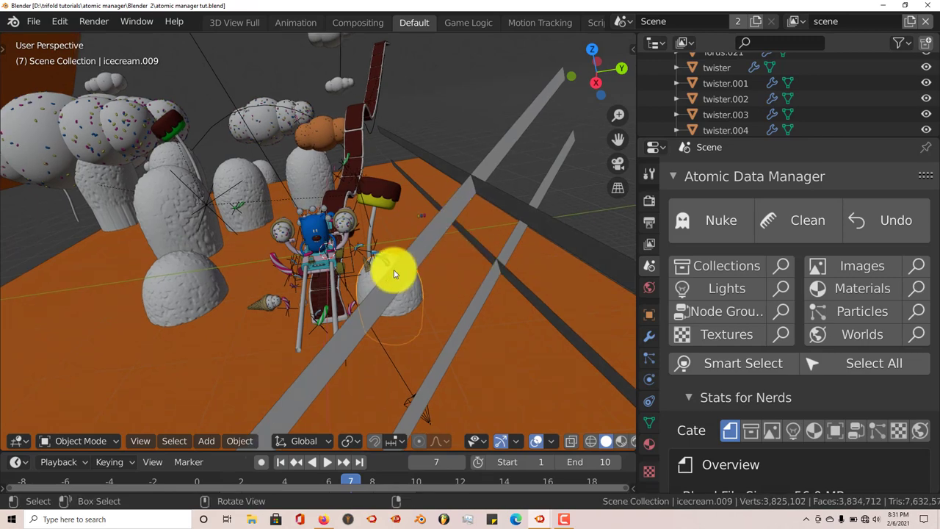
Make the white.001 material of the yellow candy with chocolate topping single-user and unlink the copy from its slot
{"action": "scroll", "coordinate": [393, 269], "scroll_direction": "up", "scroll_amount": 5}
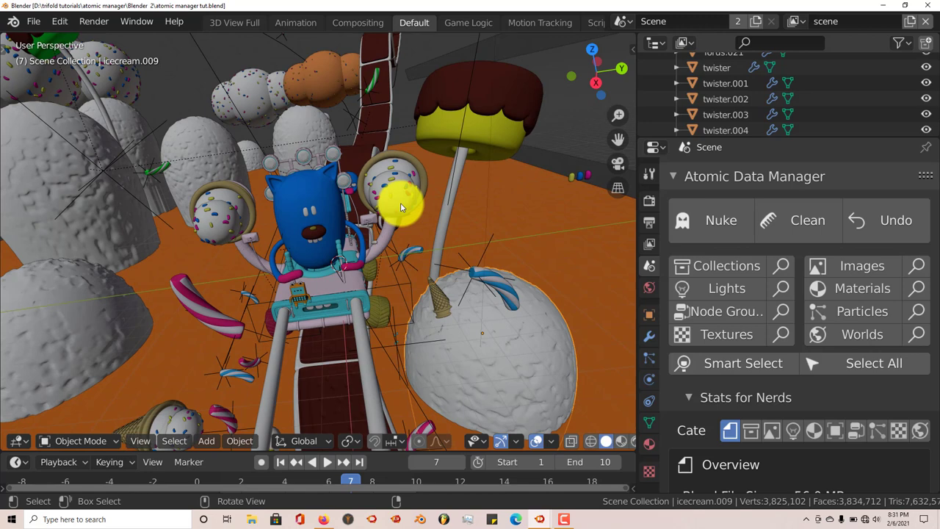
{"action": "left_click", "coordinate": [506, 137]}
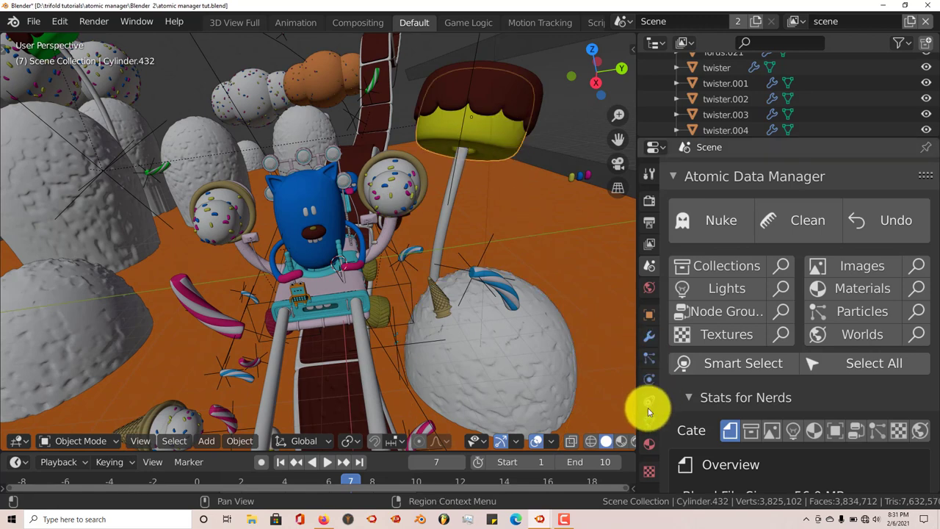
{"action": "left_click", "coordinate": [650, 447]}
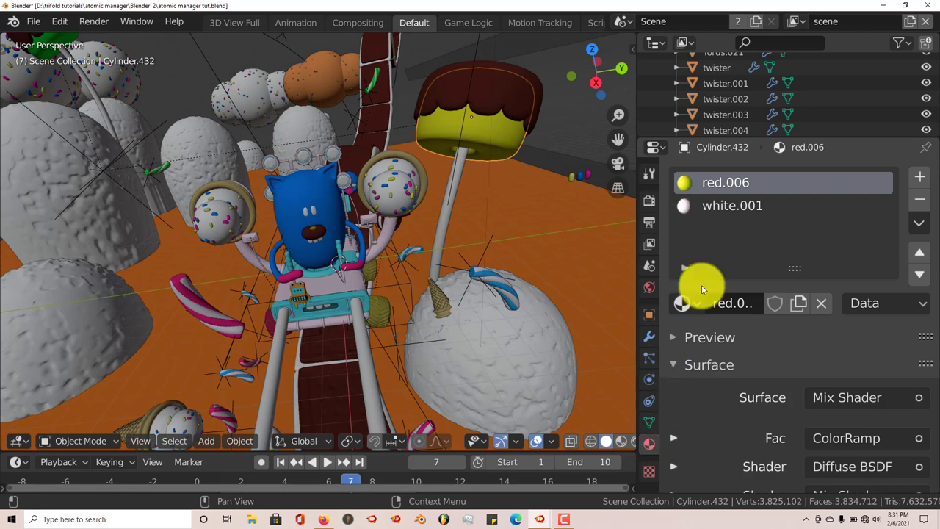
{"action": "left_click", "coordinate": [723, 208]}
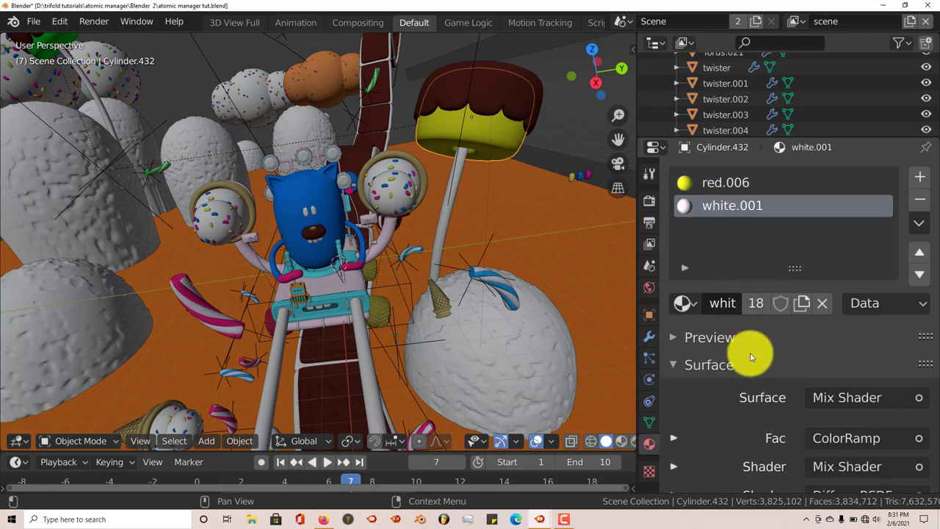
{"action": "left_click", "coordinate": [758, 303]}
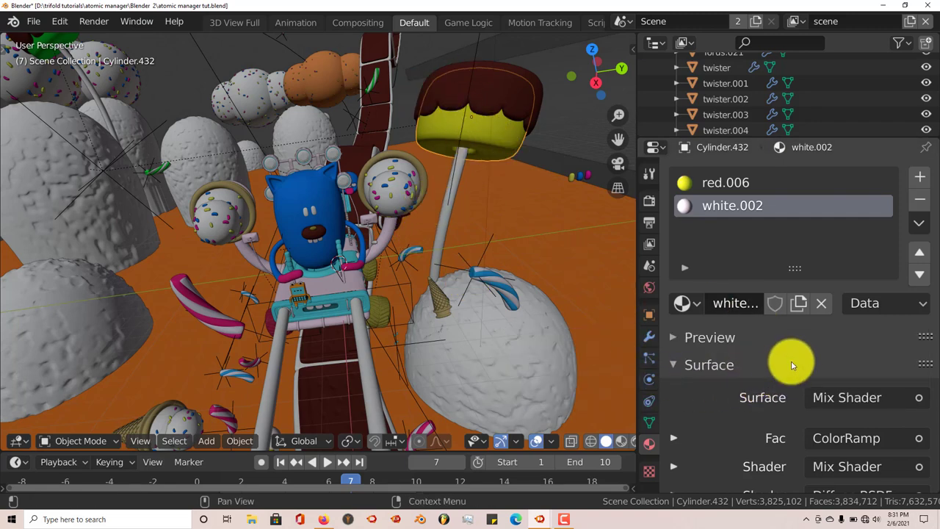
{"action": "left_click", "coordinate": [821, 304]}
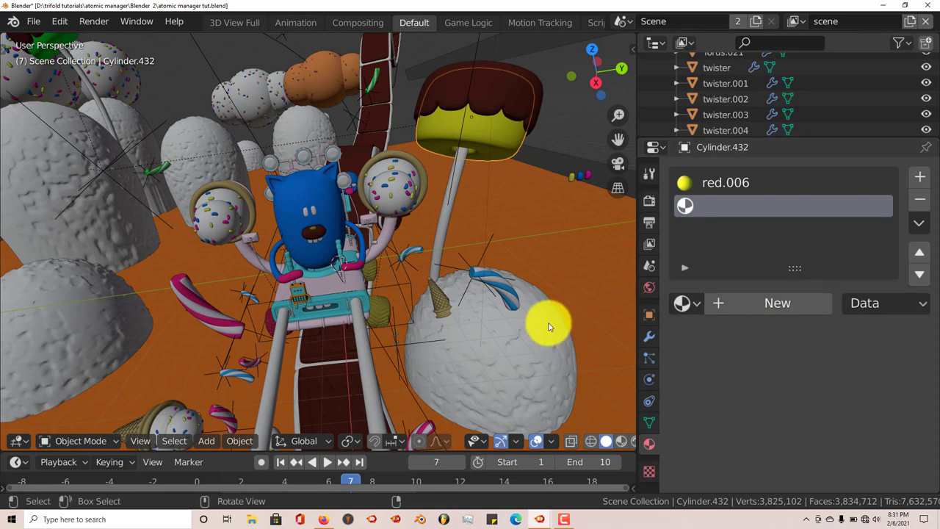
Select the tall white ice cream mound beside the coaster track, behind the smaller rounded mound
{"action": "middle_click_drag", "start_coordinate": [451, 262], "coordinate": [436, 269]}
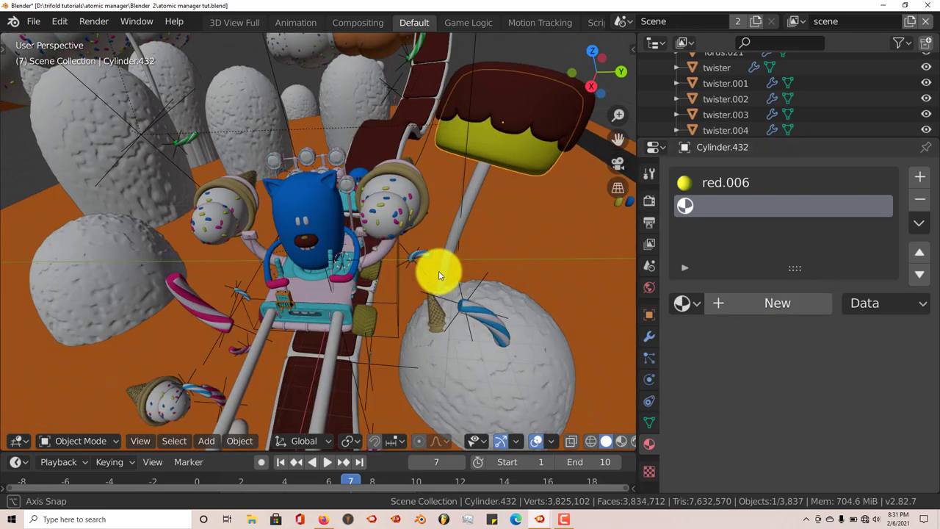
{"action": "left_click", "coordinate": [57, 111]}
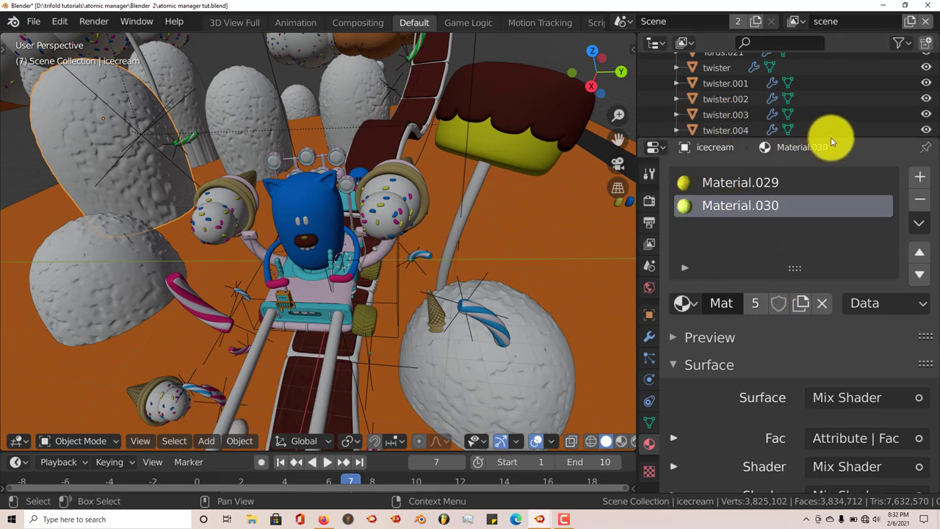
Look through the scene's object list in the outliner, from the Torus and twister objects down to Collection 2
{"action": "left_click_drag", "start_coordinate": [831, 140], "coordinate": [832, 234]}
{"action": "scroll", "coordinate": [769, 177], "scroll_direction": "down", "scroll_amount": 2}
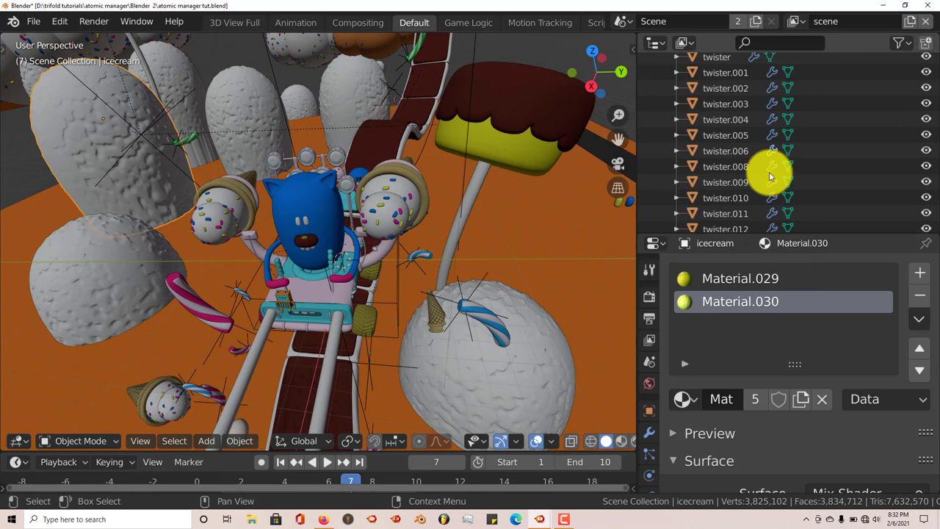
{"action": "scroll", "coordinate": [770, 176], "scroll_direction": "down", "scroll_amount": 6}
{"action": "scroll", "coordinate": [770, 176], "scroll_direction": "up", "scroll_amount": 9}
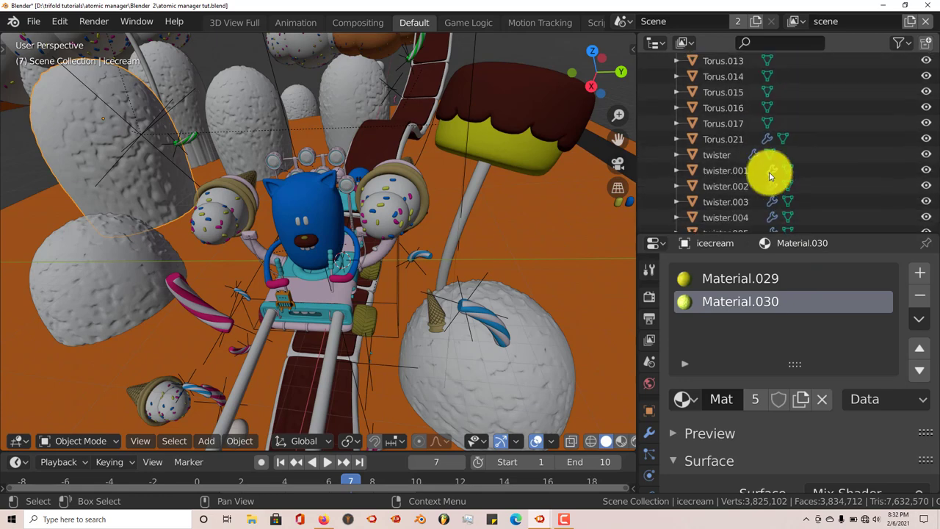
{"action": "scroll", "coordinate": [769, 173], "scroll_direction": "up", "scroll_amount": 8}
{"action": "scroll", "coordinate": [763, 157], "scroll_direction": "down", "scroll_amount": 2}
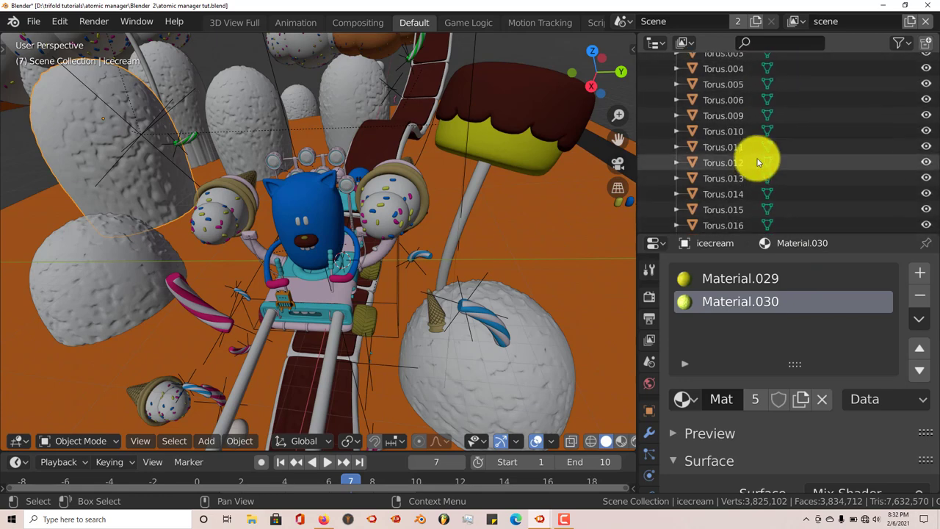
{"action": "scroll", "coordinate": [754, 157], "scroll_direction": "down", "scroll_amount": 5}
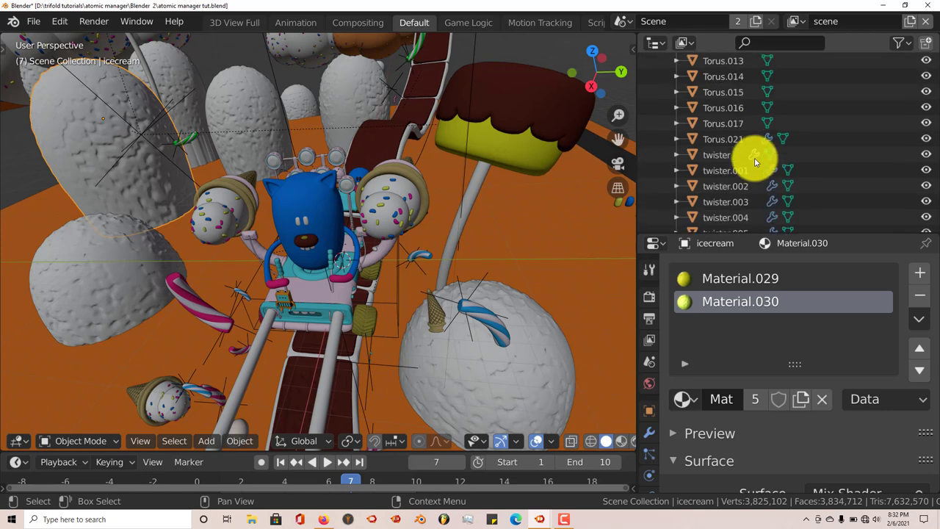
{"action": "scroll", "coordinate": [754, 157], "scroll_direction": "down", "scroll_amount": 5}
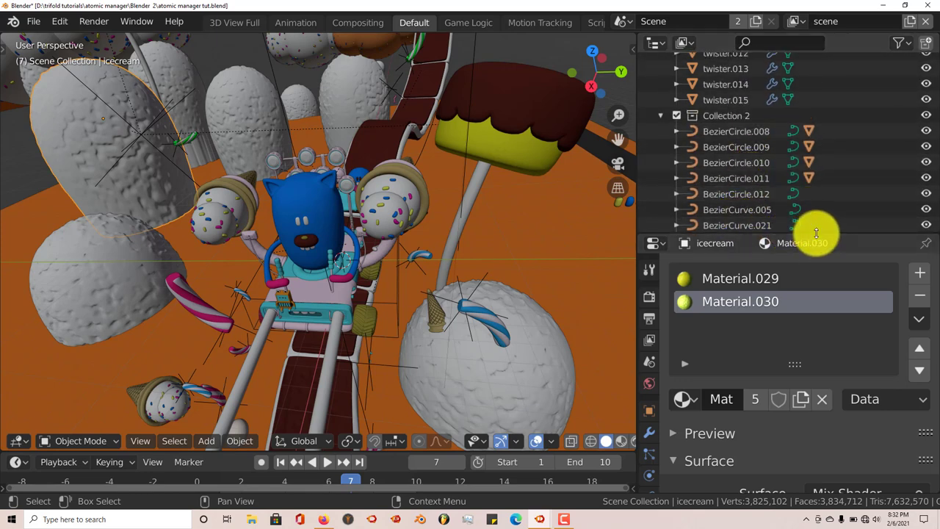
{"action": "left_click_drag", "start_coordinate": [813, 235], "coordinate": [821, 154]}
Make the ice cream mound's Material.030 single-user and unlink the copy from its slot
{"action": "mouse_move", "coordinate": [353, 240]}
{"action": "middle_mouse_down"}
{"action": "mouse_move", "coordinate": [365, 238]}
{"action": "mouse_move", "coordinate": [344, 230]}
{"action": "middle_mouse_up"}
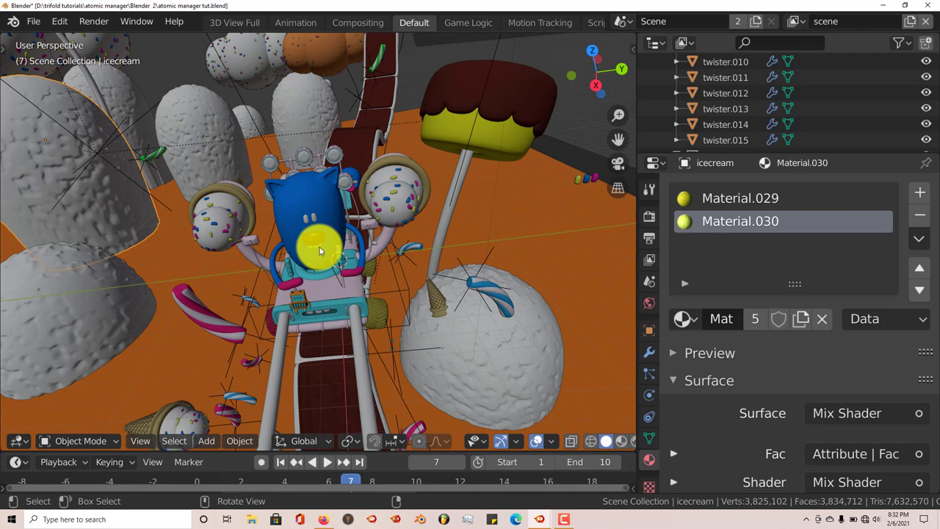
{"action": "left_click", "coordinate": [761, 323]}
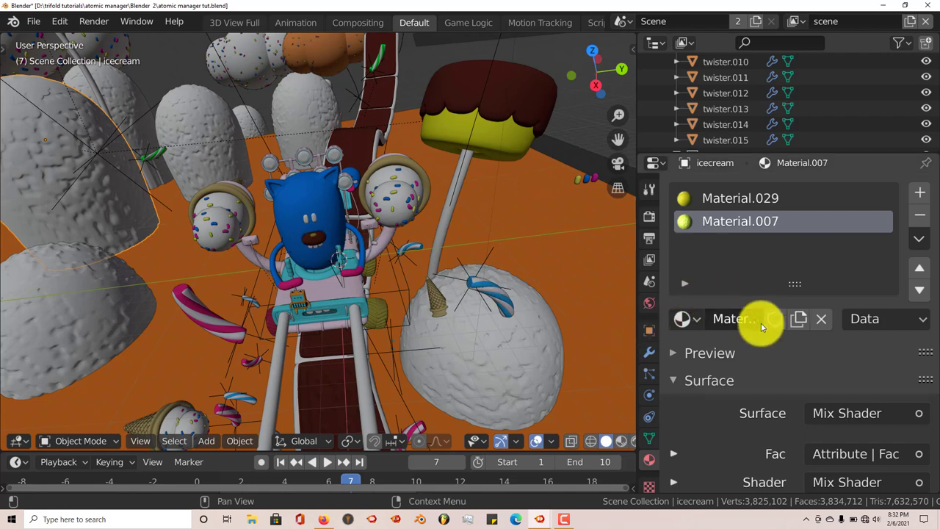
{"action": "left_click", "coordinate": [823, 323]}
Find the yolk material and assign it to the ice cream mound's empty second slot
{"action": "left_click", "coordinate": [694, 319]}
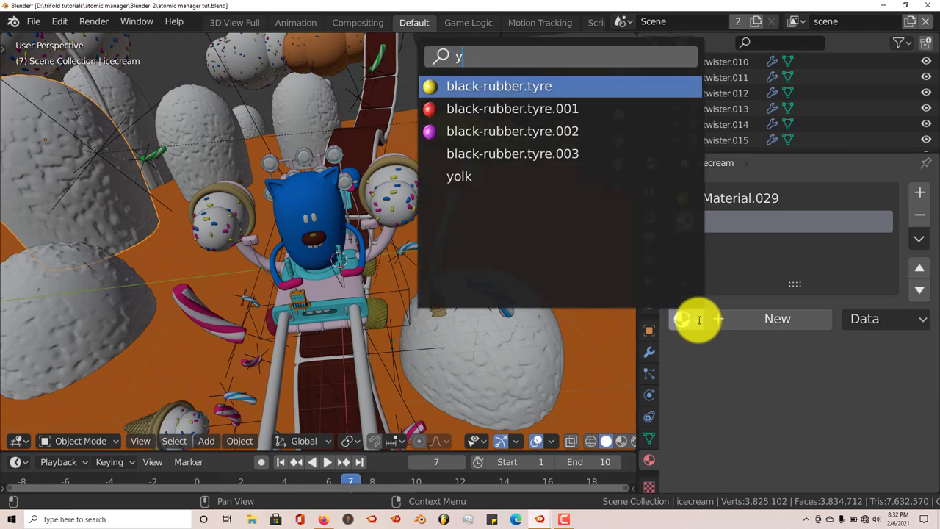
{"action": "type", "text": "ol"}
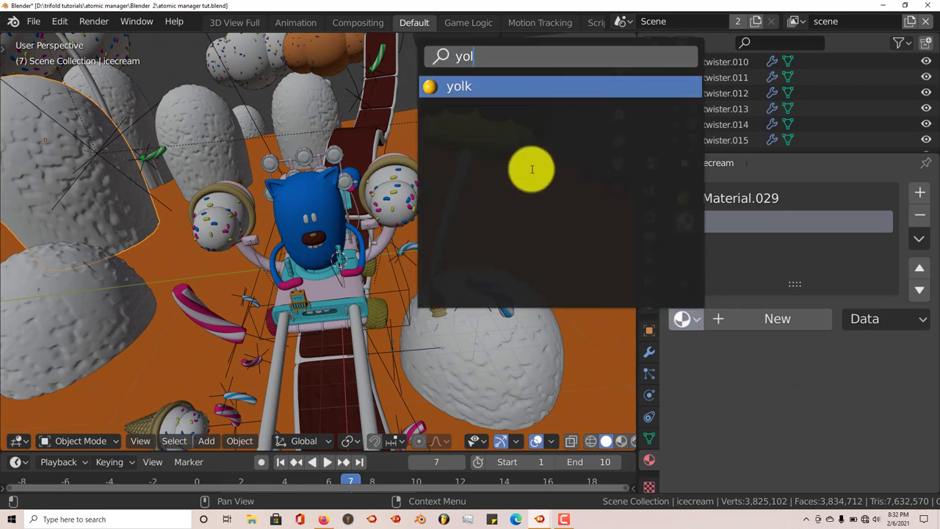
{"action": "left_click", "coordinate": [479, 89]}
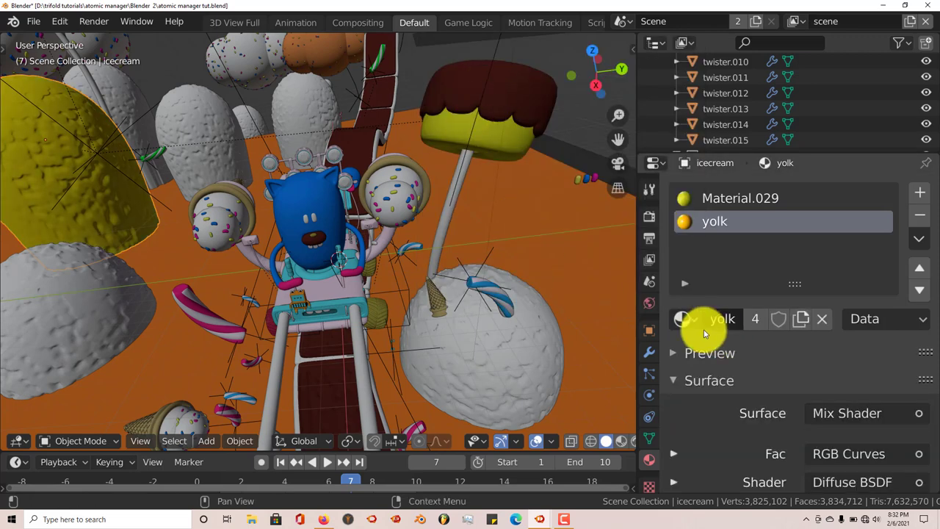
Make the mound's yolk material single-user and unlink the copy from the slot
{"action": "middle_click_drag", "start_coordinate": [316, 224], "coordinate": [318, 230]}
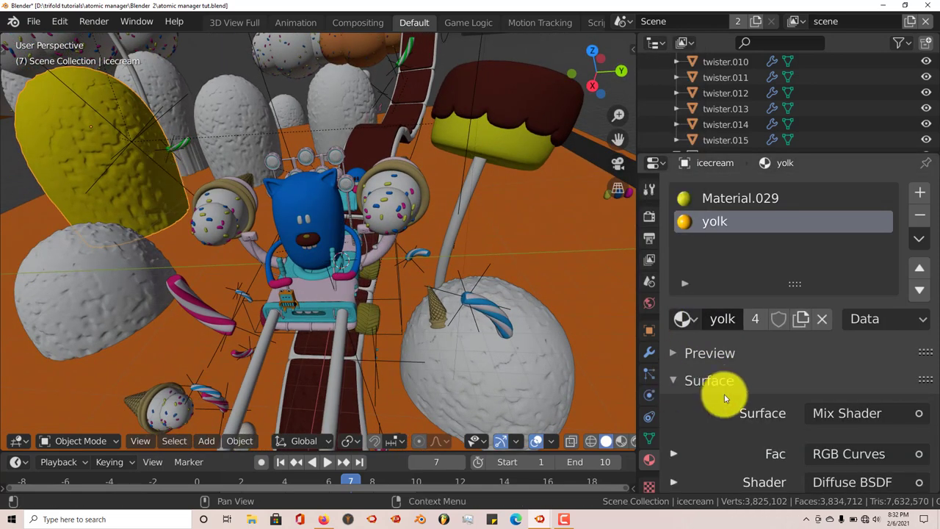
{"action": "left_click", "coordinate": [758, 330]}
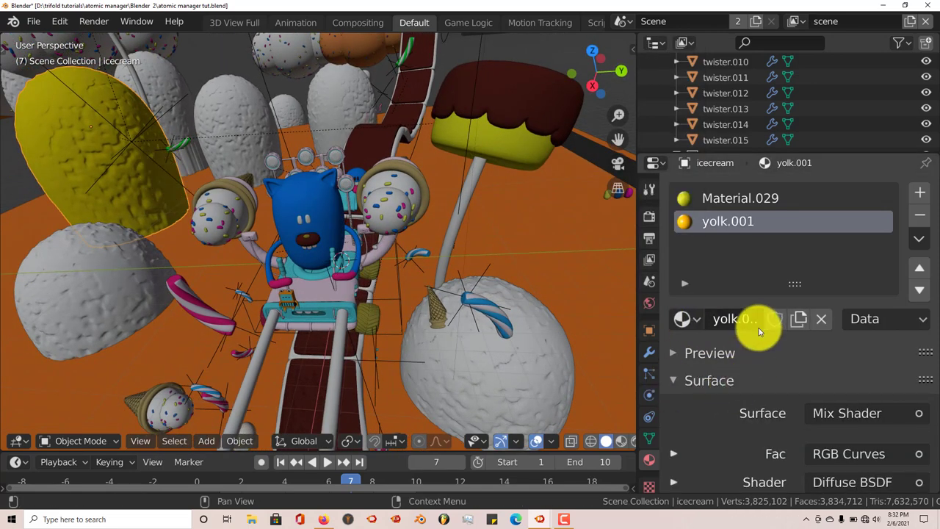
{"action": "left_click", "coordinate": [822, 319]}
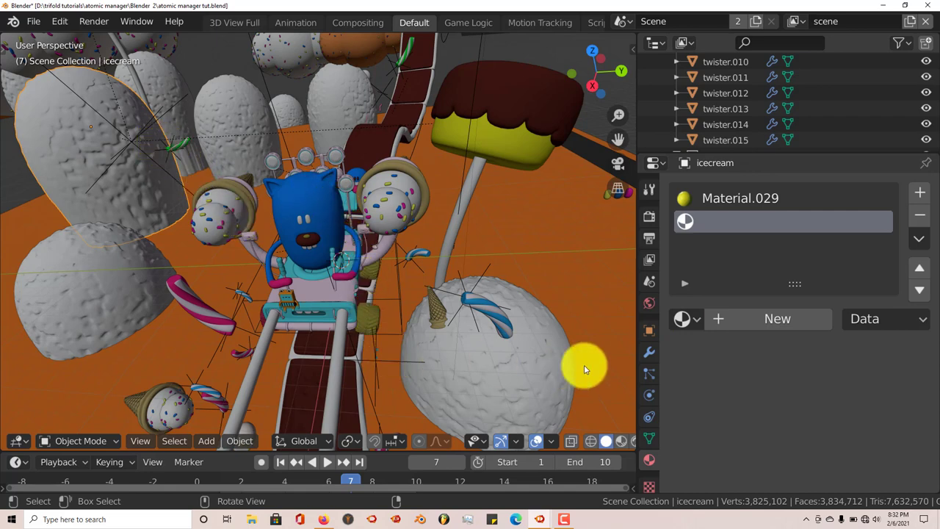
Search the available materials for yolk to check the copies' usage, and close the list without assigning any
{"action": "left_click", "coordinate": [684, 320]}
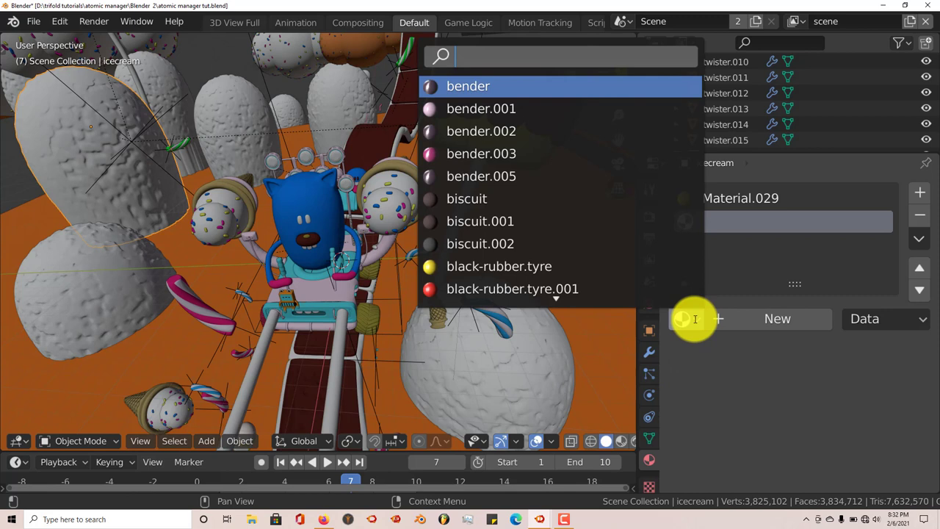
{"action": "type", "text": "yolk"}
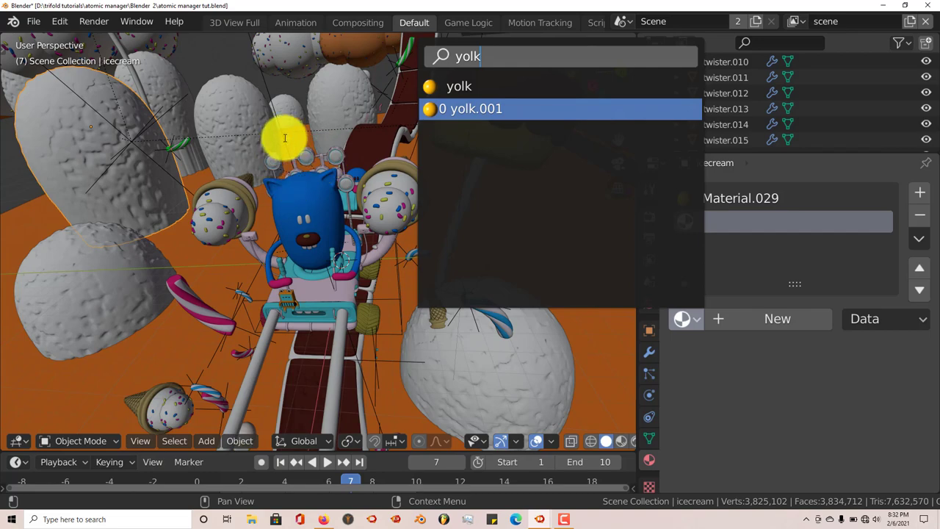
{"action": "key", "text": "Escape"}
{"action": "mouse_move", "coordinate": [409, 329]}
{"action": "middle_mouse_down"}
{"action": "mouse_move", "coordinate": [430, 319]}
{"action": "mouse_move", "coordinate": [404, 334]}
{"action": "middle_mouse_up"}
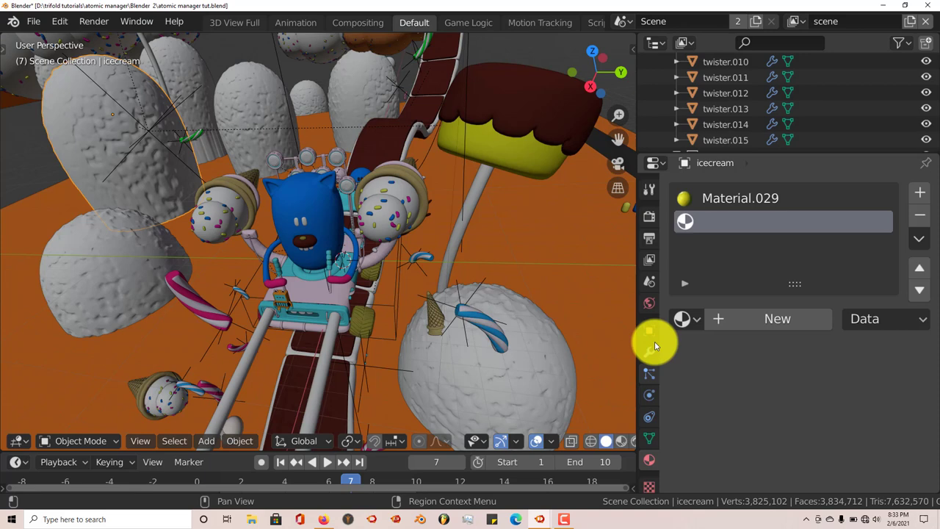
Smart-select the unused data in Atomic Data Manager and clean out the materials Material.007, rim, white.002 and yolk.001
{"action": "left_click", "coordinate": [652, 286]}
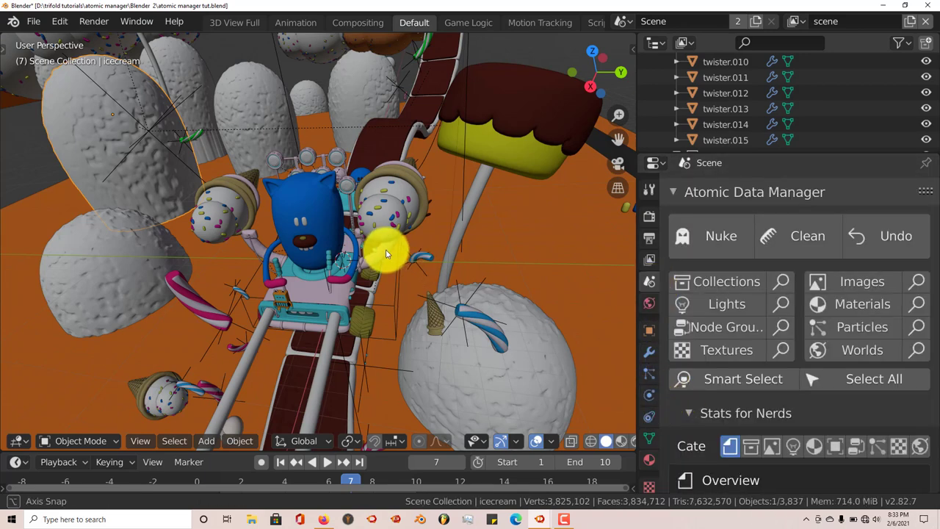
{"action": "middle_click_drag", "start_coordinate": [384, 248], "coordinate": [390, 251]}
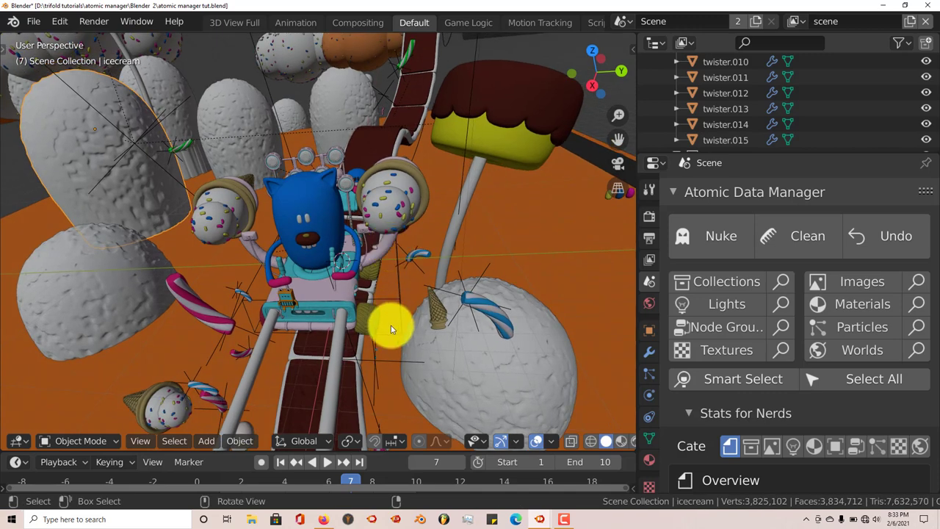
{"action": "left_click", "coordinate": [709, 379]}
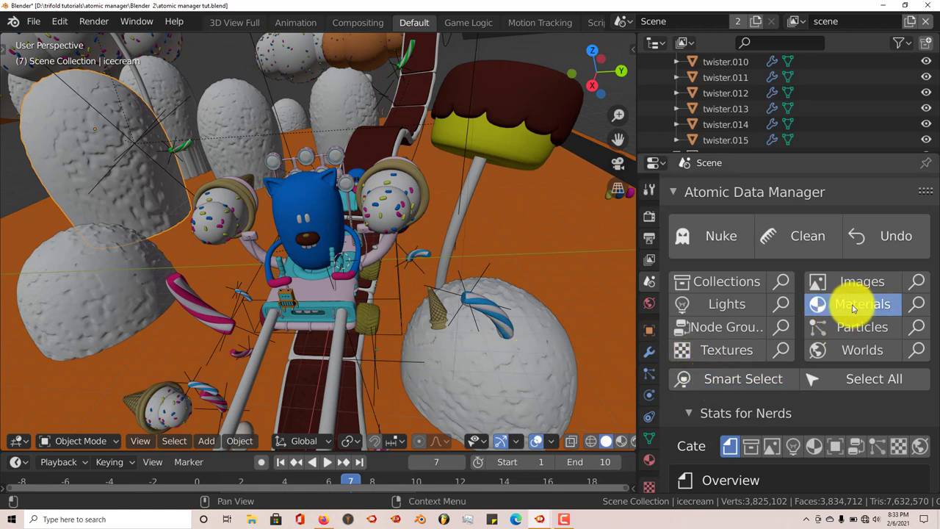
{"action": "left_click", "coordinate": [819, 245]}
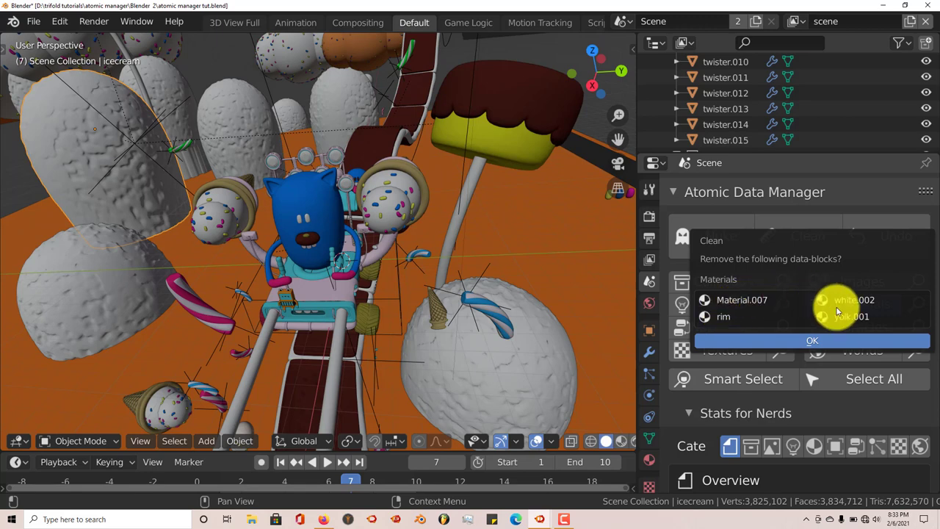
{"action": "left_click", "coordinate": [812, 340]}
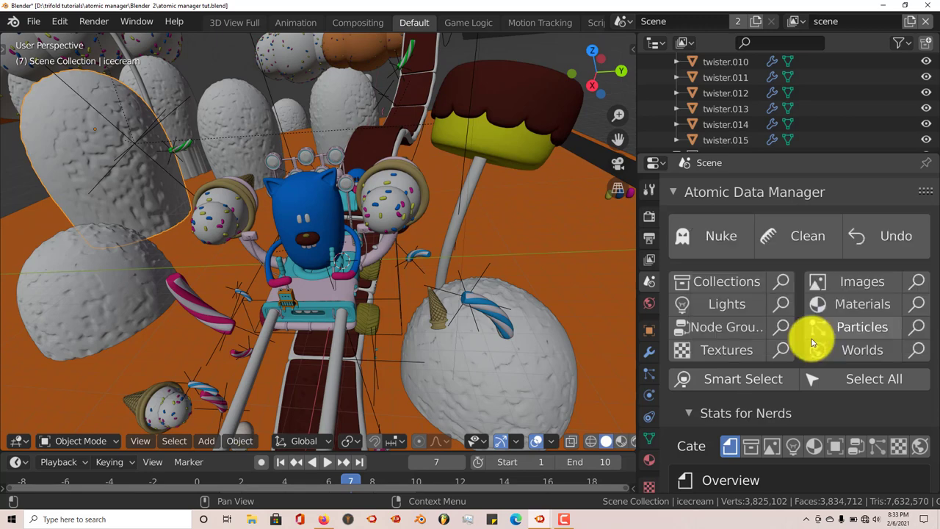
Search the ice cream mound's available materials for yolk again to check the cleanup, without assigning any
{"action": "scroll", "coordinate": [649, 440], "scroll_direction": "down", "scroll_amount": 1}
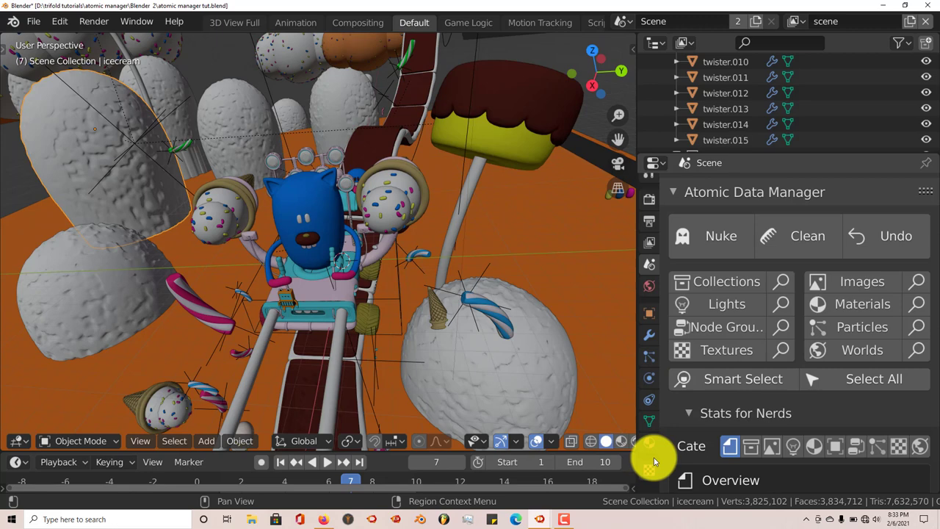
{"action": "left_click", "coordinate": [651, 442]}
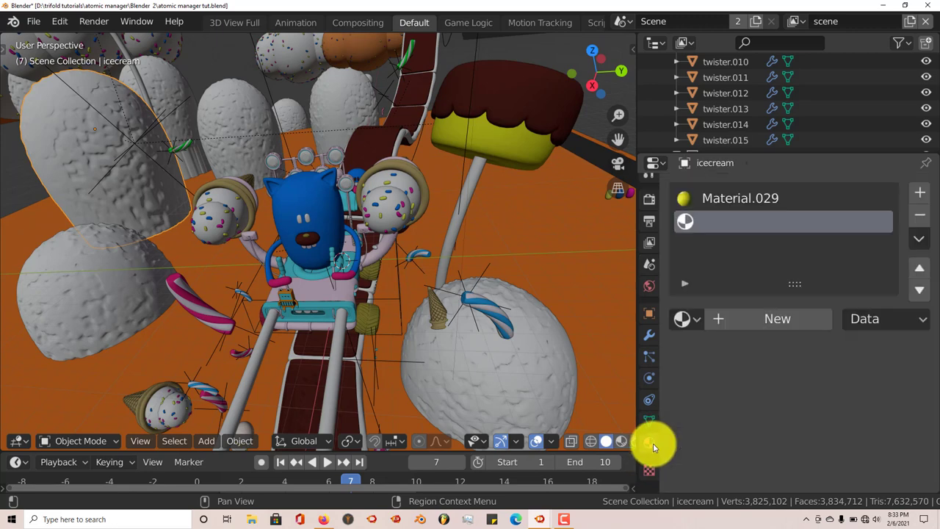
{"action": "left_click", "coordinate": [697, 321]}
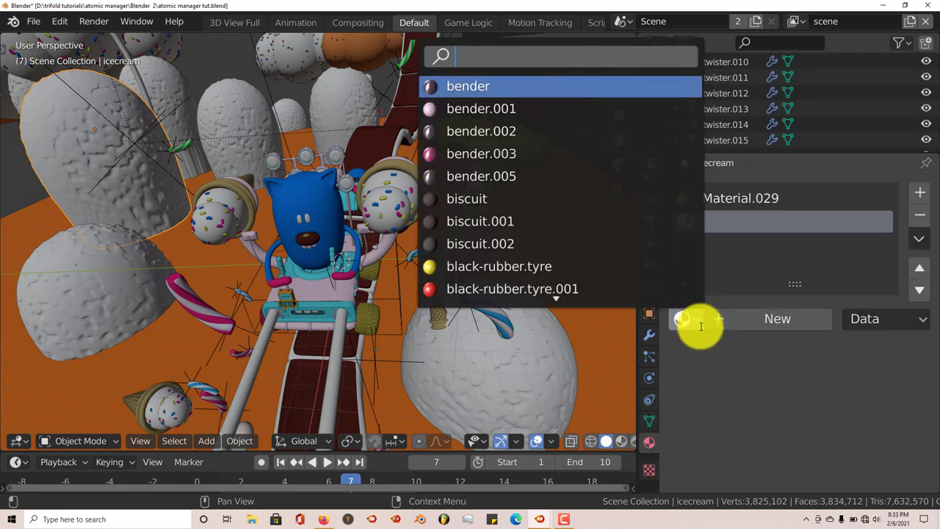
{"action": "type", "text": "yolk"}
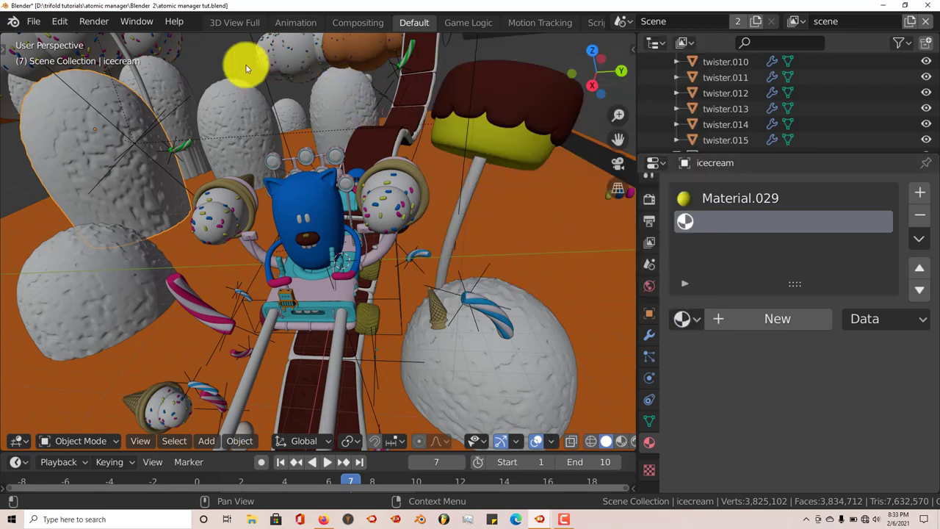
{"action": "middle_click_drag", "start_coordinate": [431, 234], "coordinate": [414, 243]}
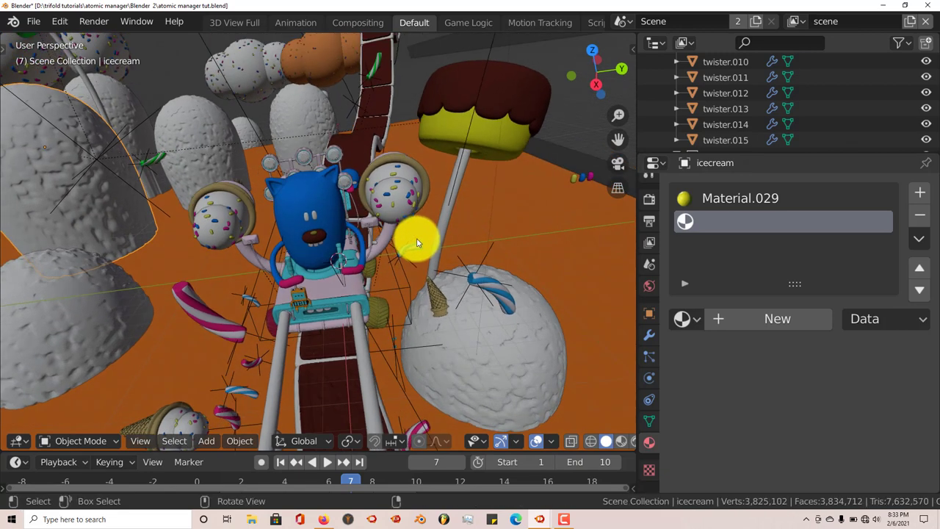
Examine the file size and data-block counts in Atomic Data Manager's Stats for Nerds overview
{"action": "left_click", "coordinate": [650, 269]}
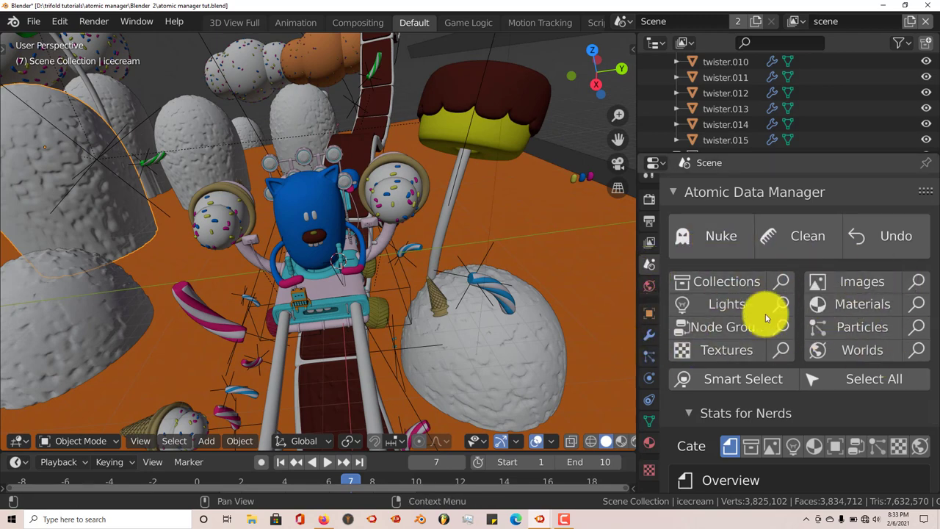
{"action": "scroll", "coordinate": [779, 421], "scroll_direction": "down", "scroll_amount": 2}
{"action": "scroll", "coordinate": [778, 421], "scroll_direction": "down", "scroll_amount": 5}
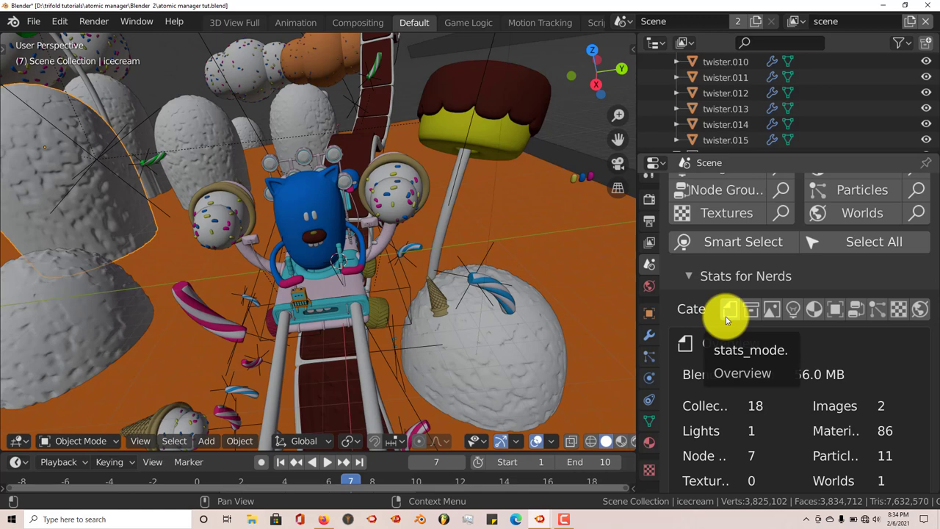
{"action": "scroll", "coordinate": [846, 379], "scroll_direction": "down", "scroll_amount": 1}
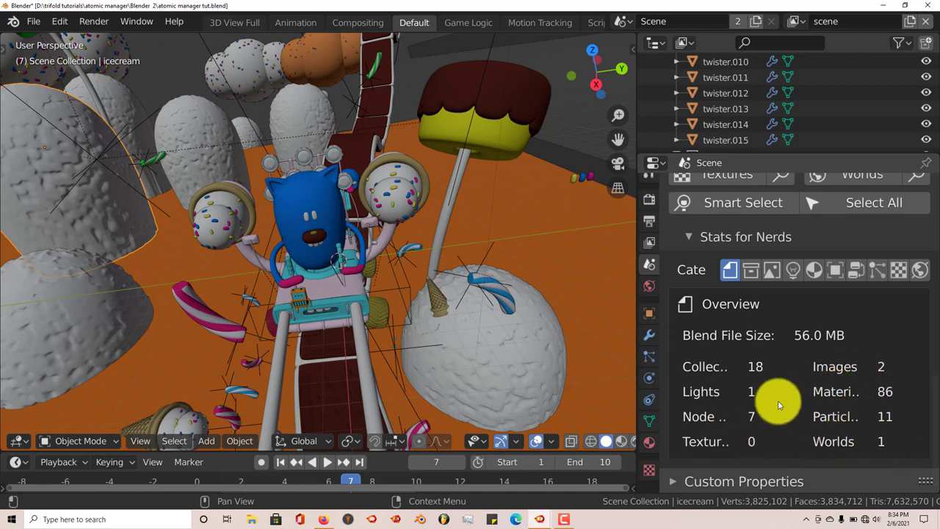
{"action": "scroll", "coordinate": [775, 396], "scroll_direction": "up", "scroll_amount": 3}
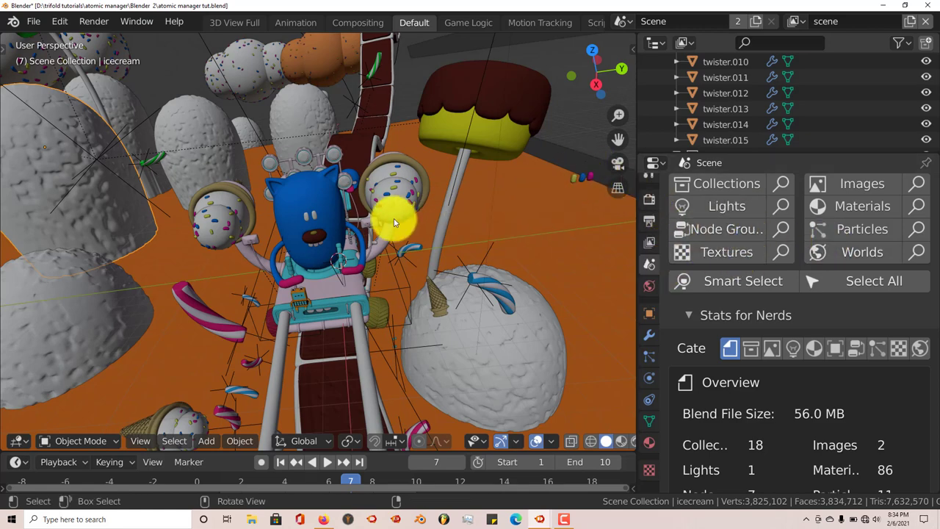
Select only the Lights category in Atomic Data Manager, clean its unused data-blocks and accept the removal
{"action": "middle_click_drag", "start_coordinate": [390, 218], "coordinate": [337, 253]}
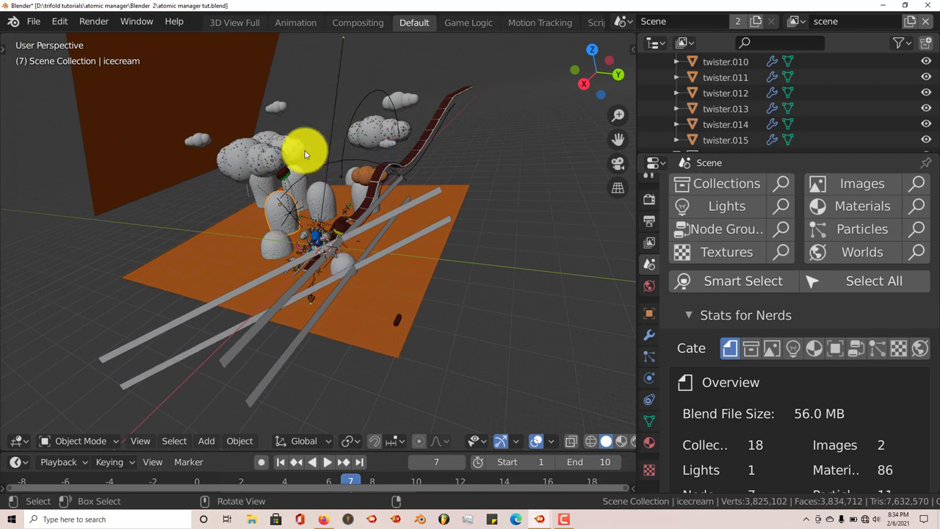
{"action": "left_click_drag", "start_coordinate": [801, 152], "coordinate": [804, 218]}
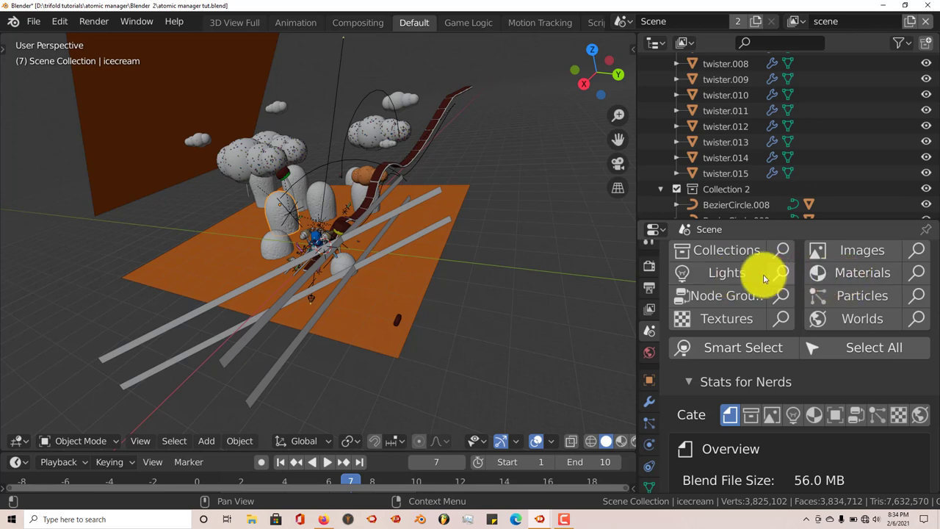
{"action": "left_click", "coordinate": [731, 270]}
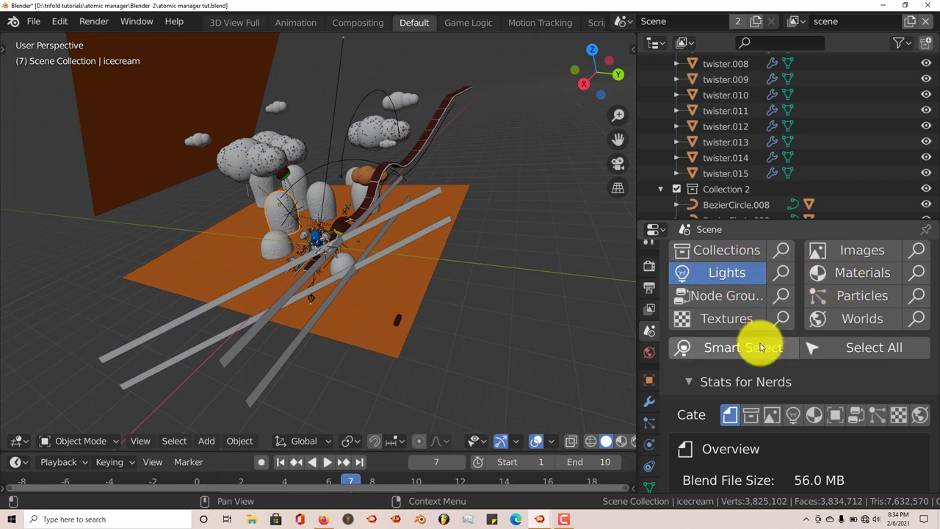
{"action": "scroll", "coordinate": [808, 294], "scroll_direction": "up", "scroll_amount": 2}
{"action": "left_click", "coordinate": [815, 263]}
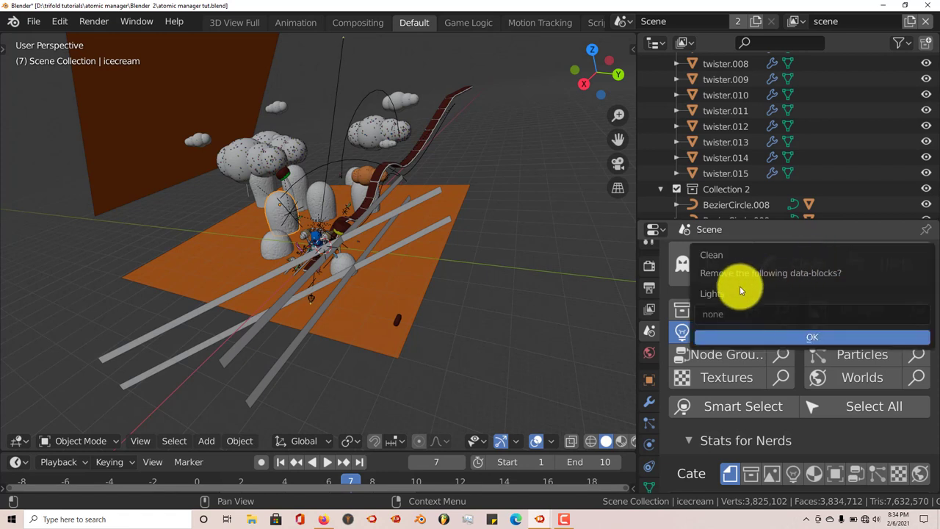
{"action": "left_click", "coordinate": [782, 336]}
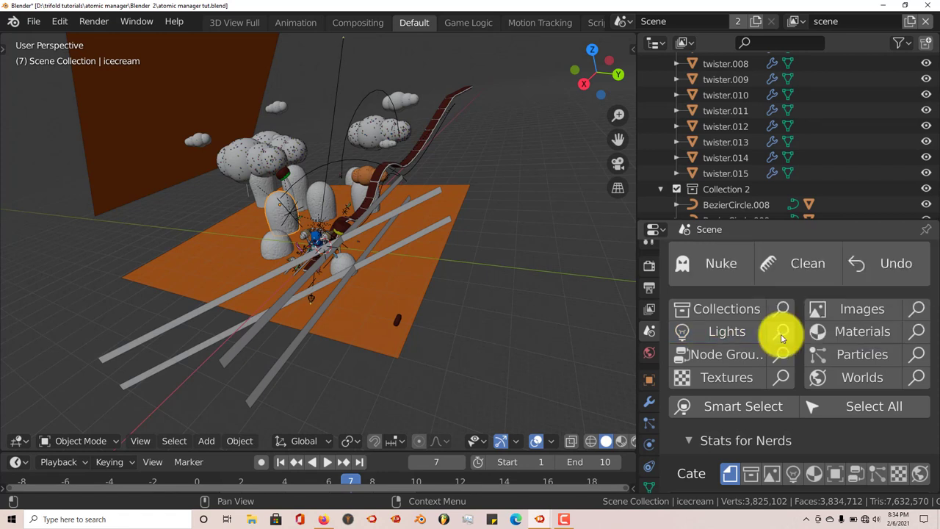
Run Nuke in Atomic Data Manager with no category selected and accept the caution
{"action": "middle_click_drag", "start_coordinate": [350, 184], "coordinate": [371, 179]}
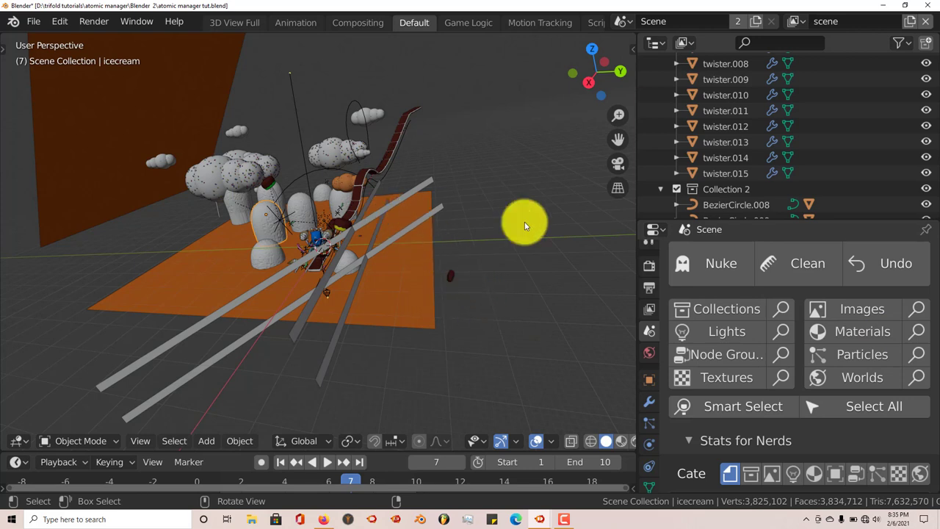
{"action": "left_click", "coordinate": [735, 263]}
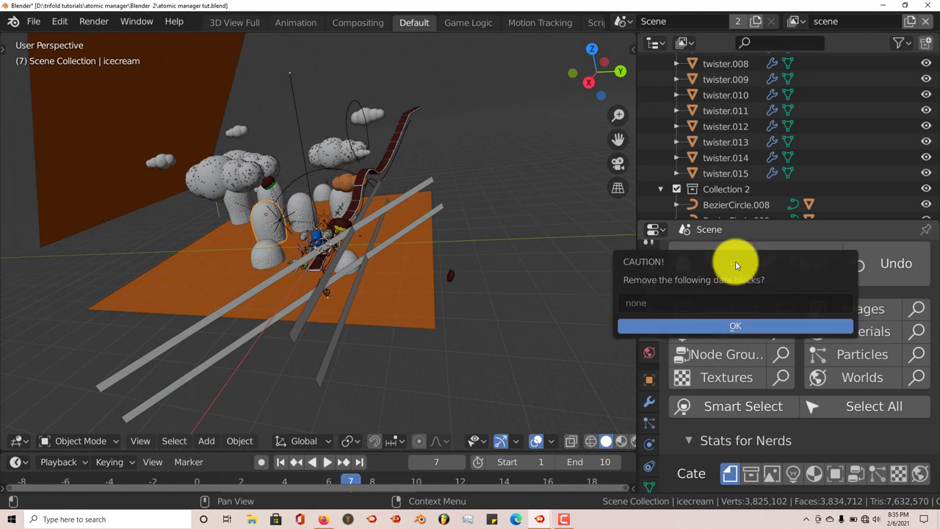
{"action": "left_click", "coordinate": [734, 322]}
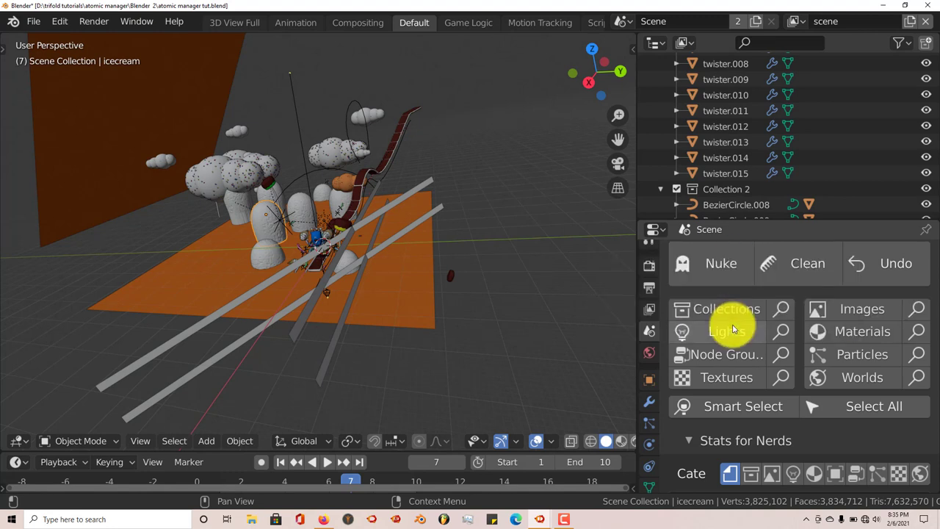
Select the Collections, Lights, Node Groups, Textures, Images, Materials, Particles and Worlds categories one by one
{"action": "left_click", "coordinate": [724, 309]}
{"action": "left_click", "coordinate": [719, 330]}
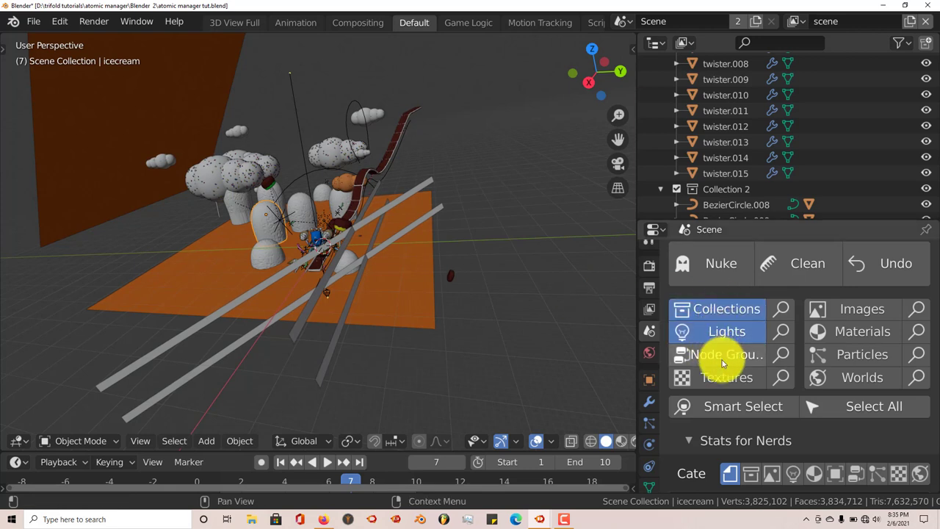
{"action": "left_click", "coordinate": [722, 357]}
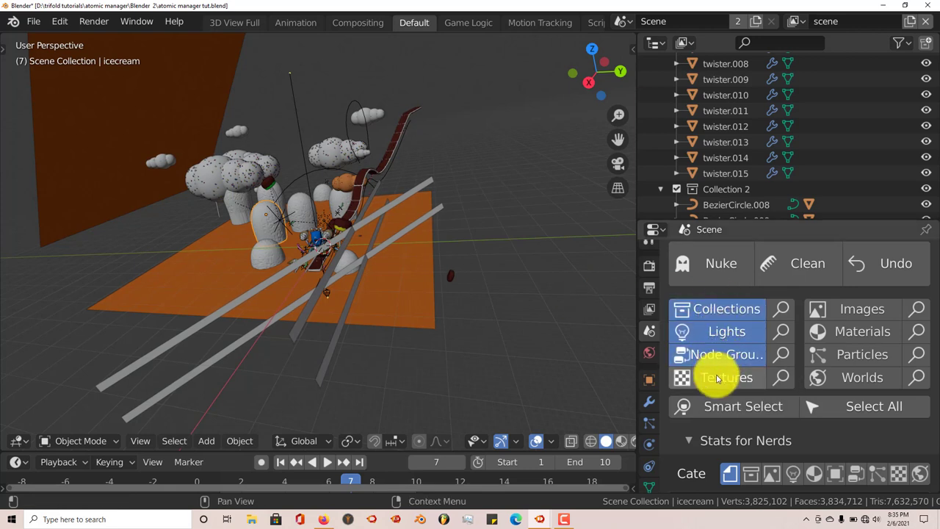
{"action": "left_click", "coordinate": [723, 376]}
{"action": "left_click", "coordinate": [859, 309]}
{"action": "left_click", "coordinate": [857, 333]}
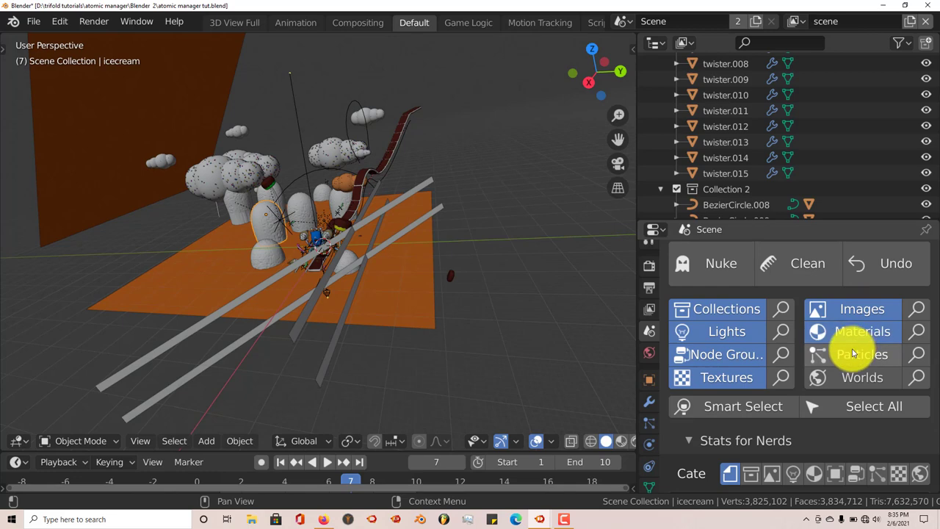
{"action": "left_click", "coordinate": [856, 354]}
{"action": "left_click", "coordinate": [848, 375]}
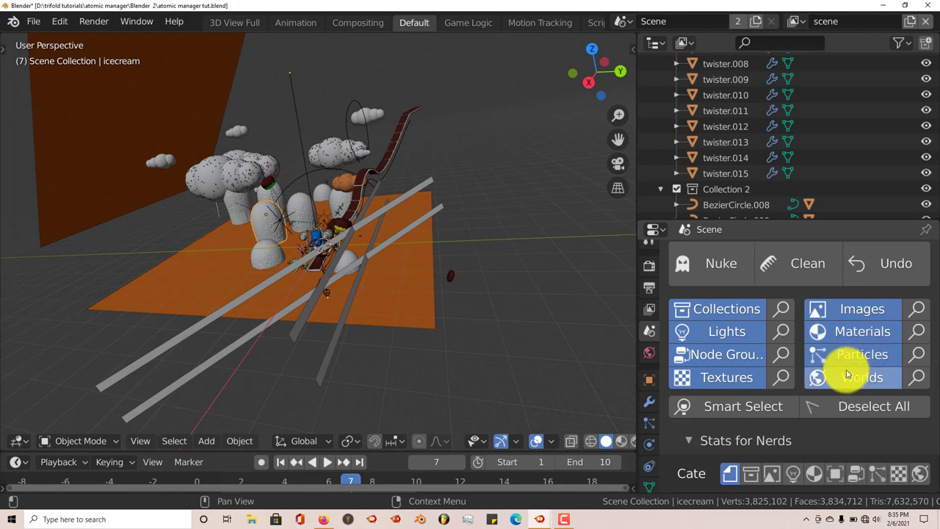
Nuke all data-blocks in the selected categories, reviewing the full removal list before accepting it
{"action": "left_click", "coordinate": [736, 267]}
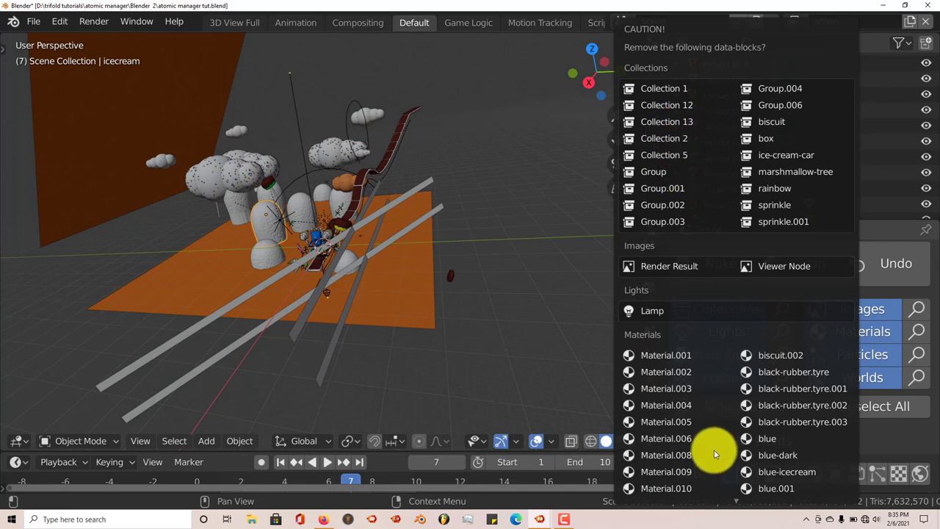
{"action": "scroll", "coordinate": [720, 473], "scroll_direction": "down", "scroll_amount": 10}
{"action": "scroll", "coordinate": [721, 475], "scroll_direction": "down", "scroll_amount": 15}
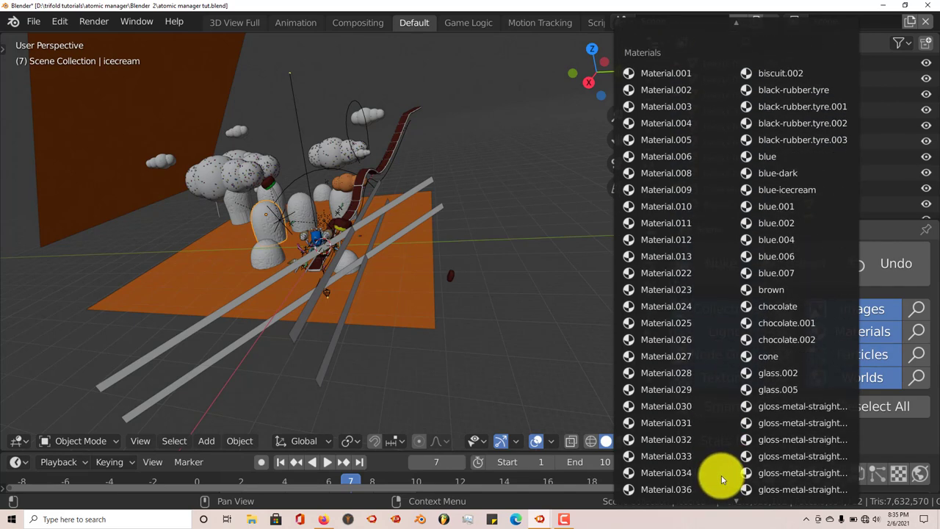
{"action": "scroll", "coordinate": [721, 474], "scroll_direction": "down", "scroll_amount": 8}
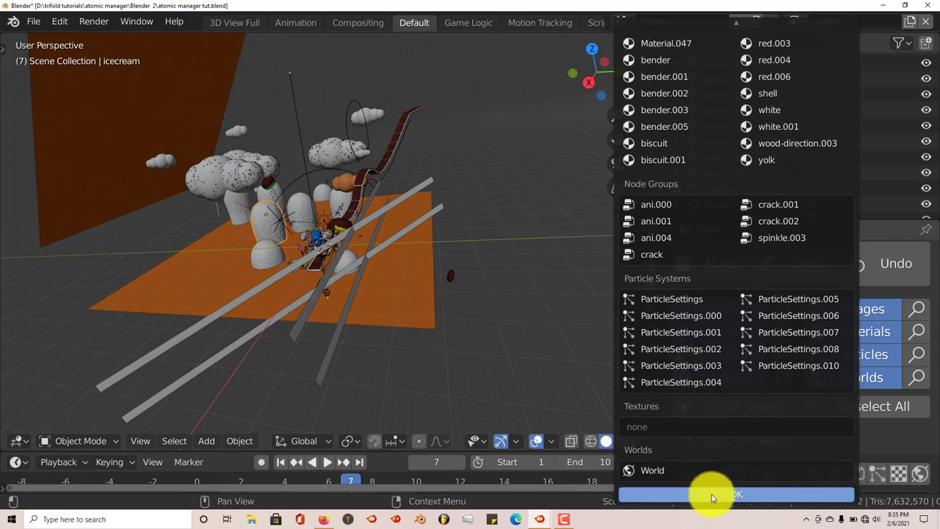
{"action": "left_click", "coordinate": [711, 494]}
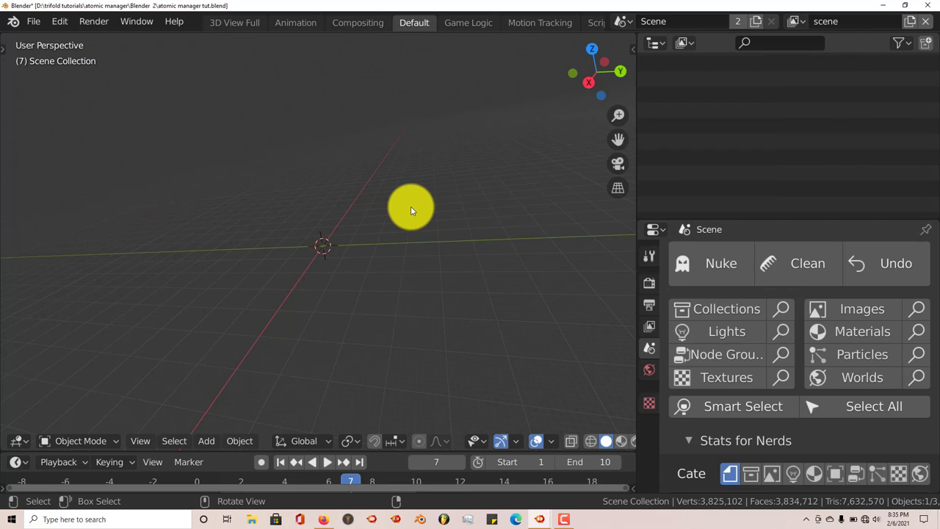
Undo the last nuke and check the scene's objects in the 3D view
{"action": "left_click", "coordinate": [874, 262]}
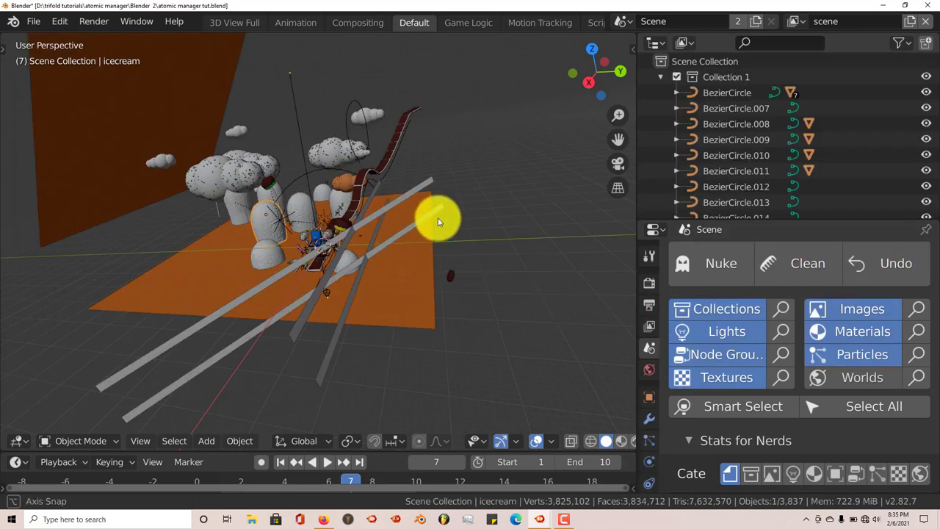
{"action": "middle_click_drag", "start_coordinate": [438, 221], "coordinate": [440, 240]}
{"action": "middle_click_drag", "start_coordinate": [451, 232], "coordinate": [450, 232]}
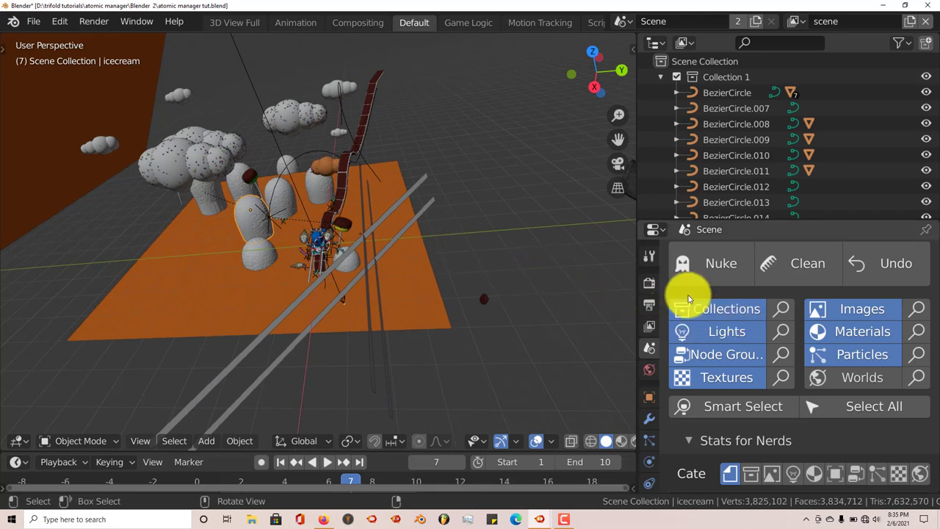
Deselect the Collections, Lights, Node Groups, Textures, Images, Materials and Particles categories in Atomic Data Manager
{"action": "left_click", "coordinate": [733, 308]}
{"action": "left_click", "coordinate": [734, 332]}
{"action": "left_click", "coordinate": [727, 354]}
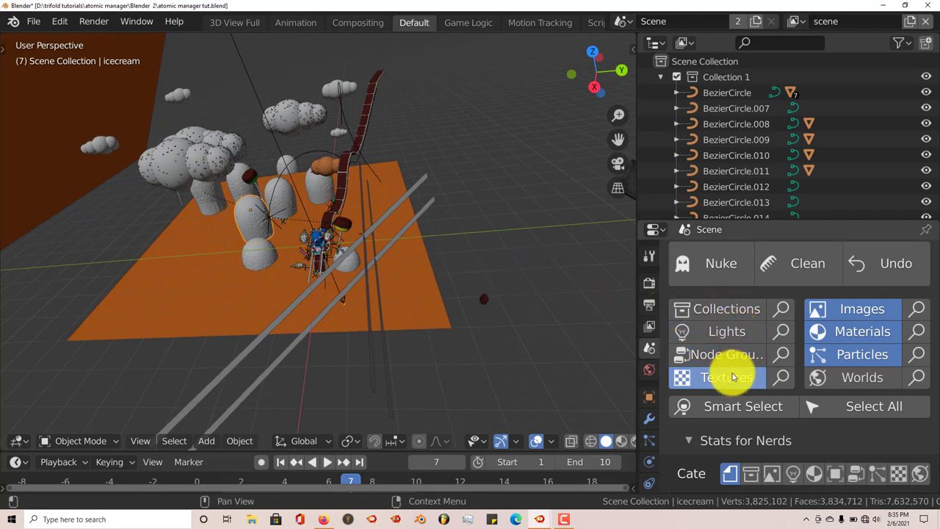
{"action": "left_click", "coordinate": [726, 377]}
{"action": "left_click", "coordinate": [843, 315]}
{"action": "left_click", "coordinate": [840, 334]}
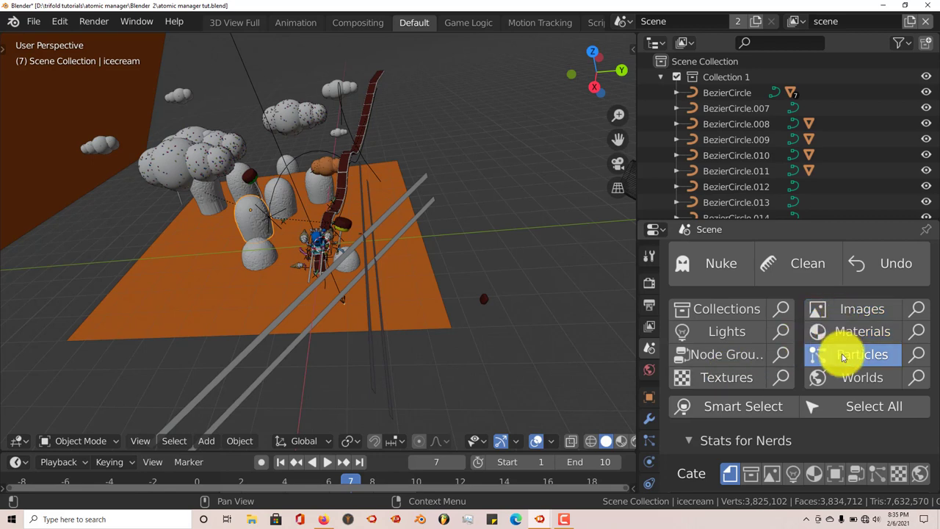
{"action": "left_click", "coordinate": [850, 354]}
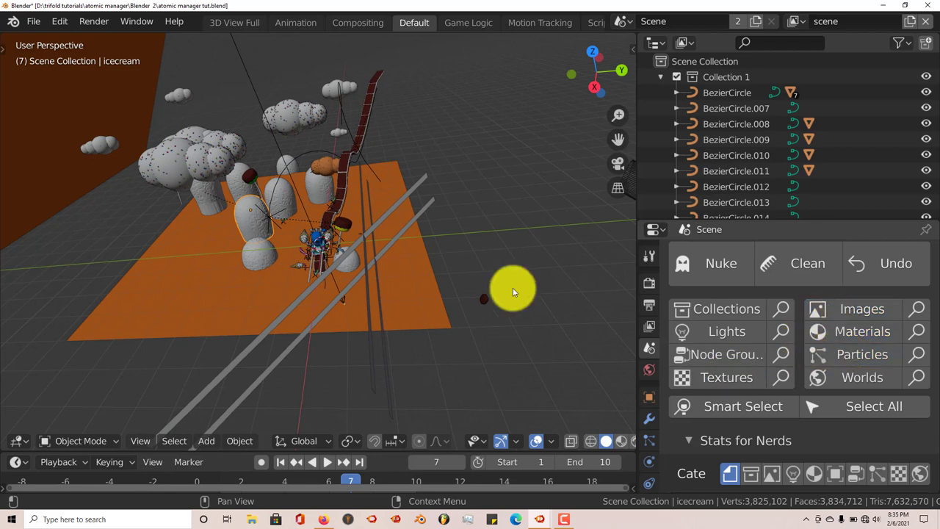
{"action": "left_click", "coordinate": [783, 312]}
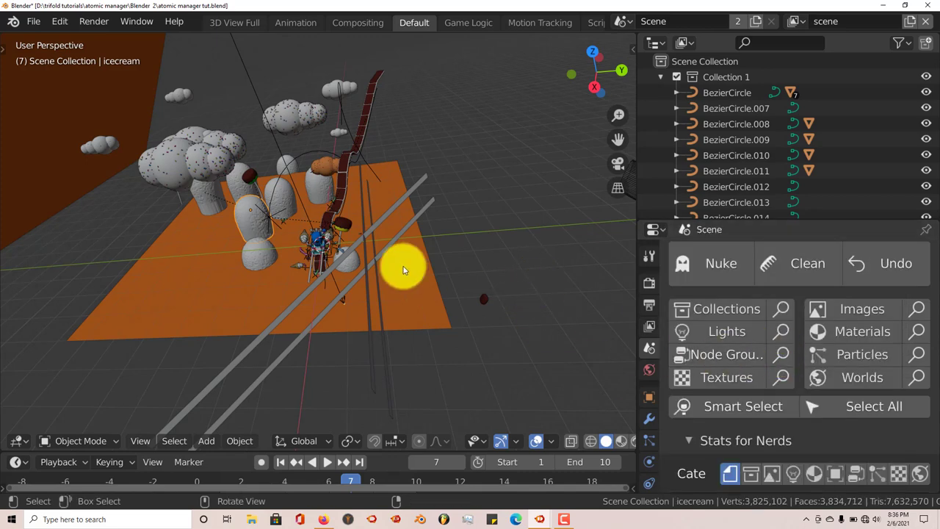
{"action": "middle_click_drag", "start_coordinate": [402, 268], "coordinate": [407, 274]}
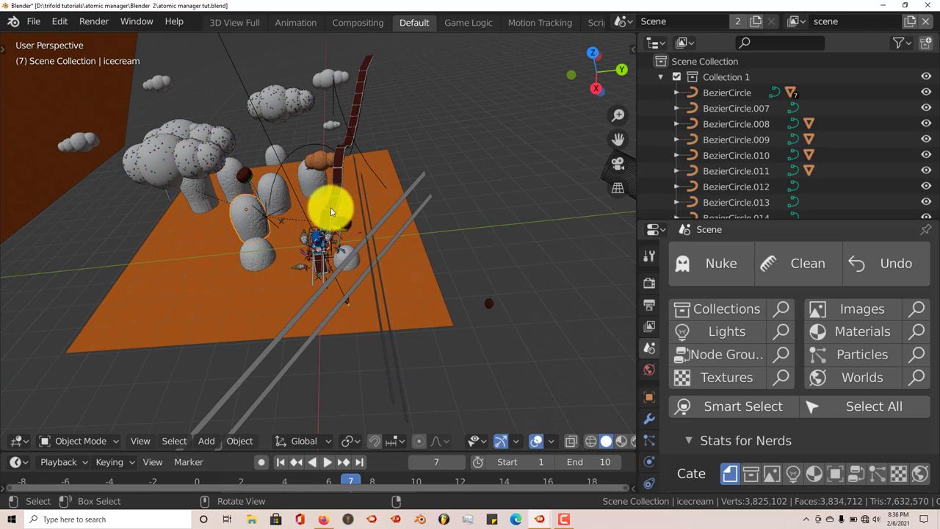
{"action": "middle_click_drag", "start_coordinate": [330, 210], "coordinate": [374, 245]}
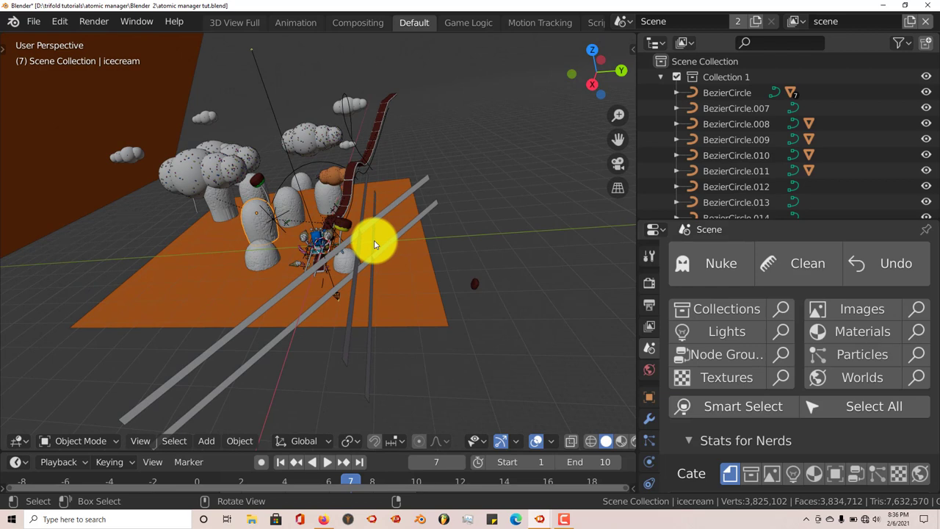
{"action": "middle_click_drag", "start_coordinate": [367, 230], "coordinate": [359, 226]}
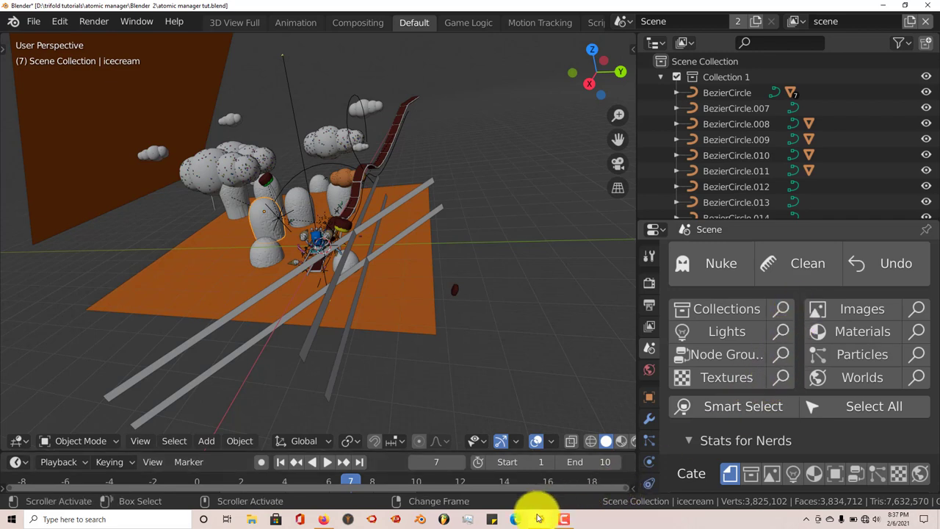
Switch to Firefox to view the Atomic Data Manager web page on remington.pro
{"action": "mouse_move", "coordinate": [538, 515]}
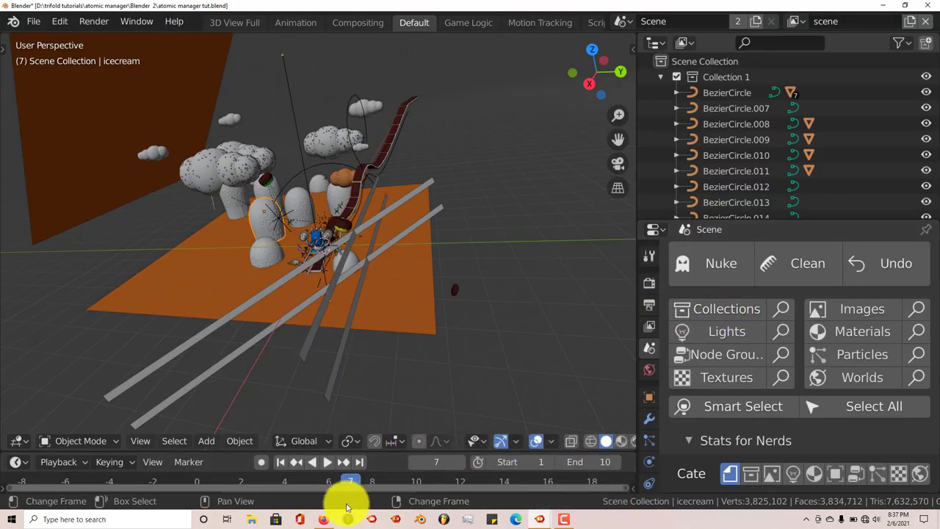
{"action": "left_click", "coordinate": [324, 519]}
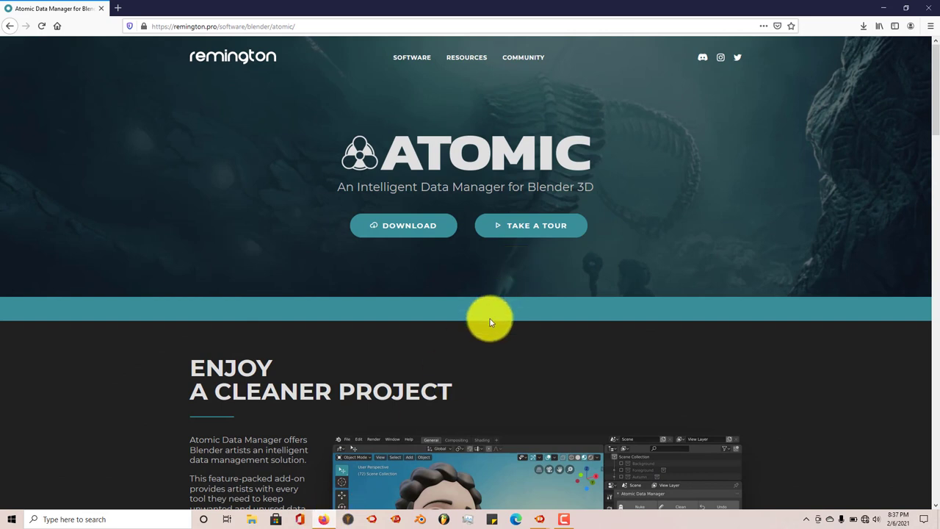